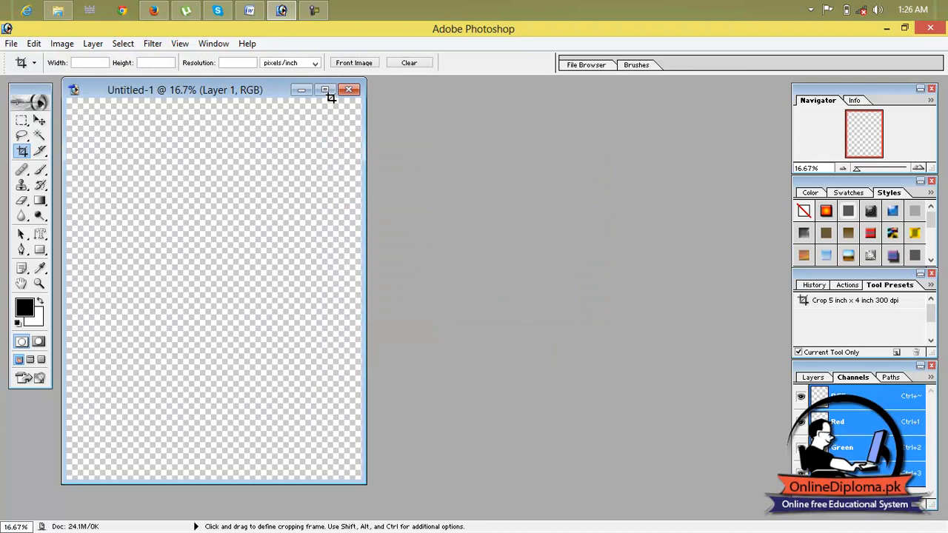
# Maximize the blank document and add the horizontal point text "Diplomaonline.pk" in the upper half of the page
pyautogui.click(326, 90)
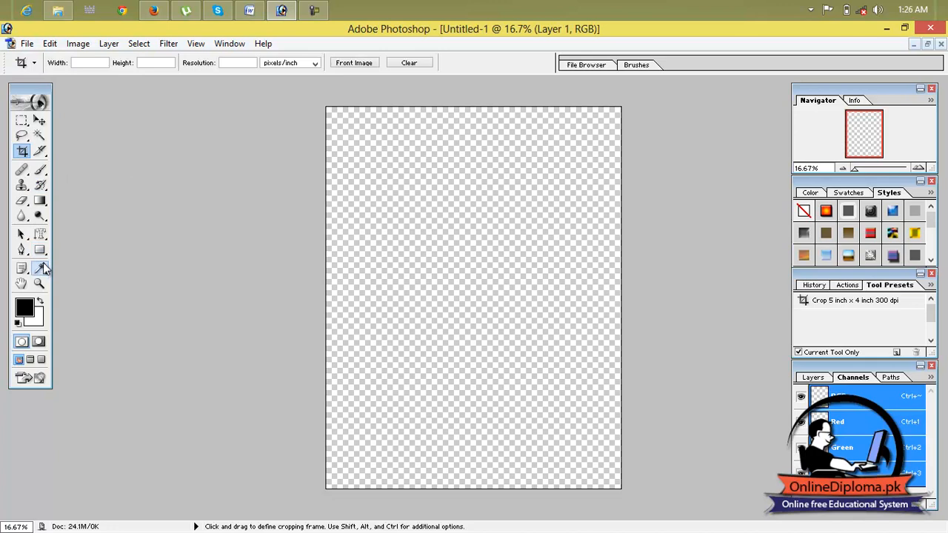
pyautogui.moveTo(40, 234); pyautogui.dragTo(91, 234)
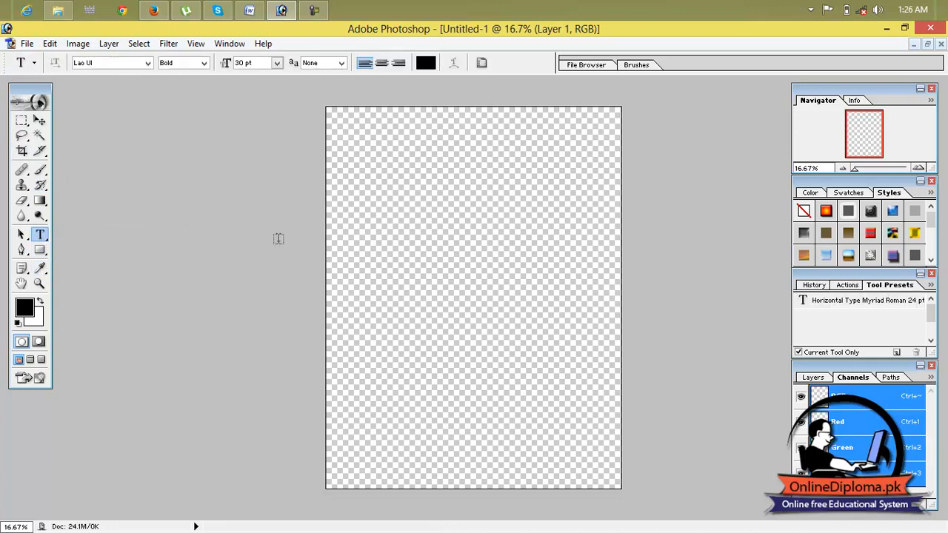
pyautogui.click(336, 251)
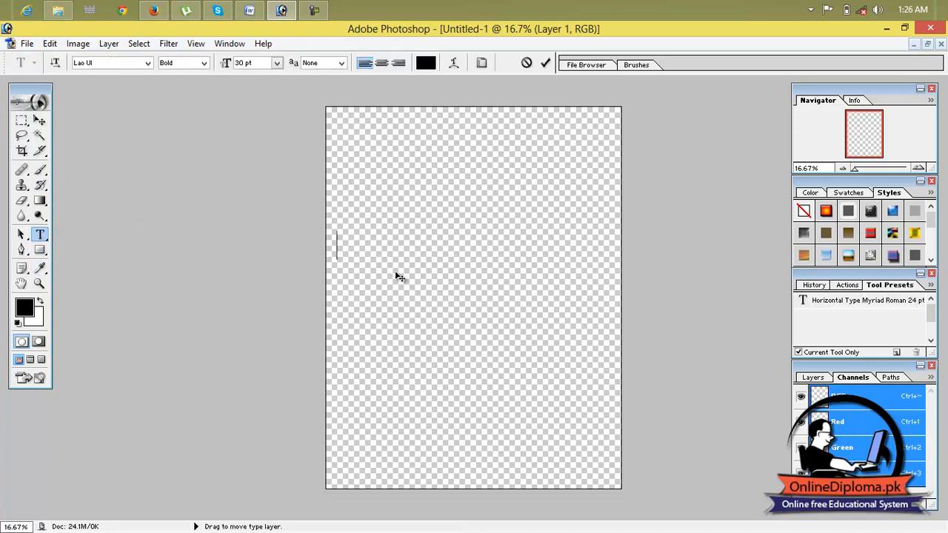
pyautogui.write('Diplomaonline.pk')
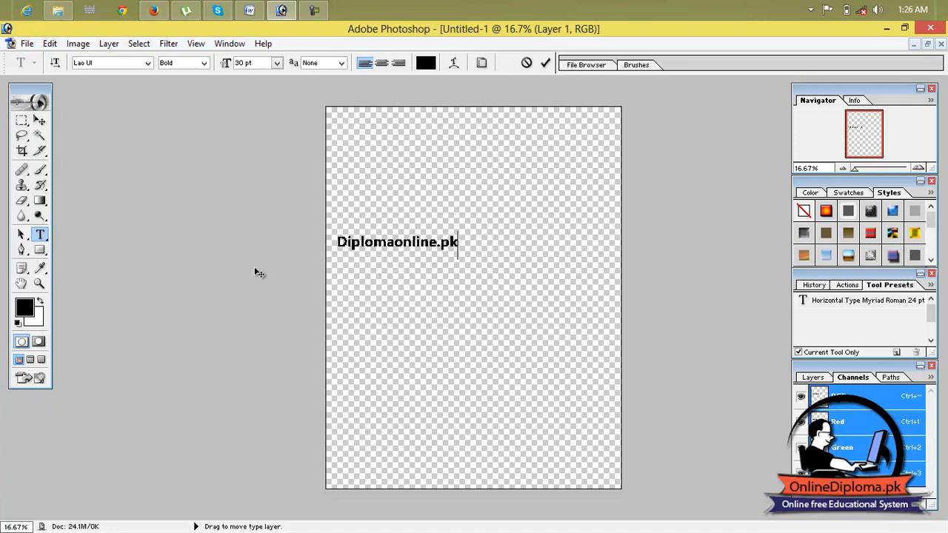
pyautogui.rightClick(37, 240)
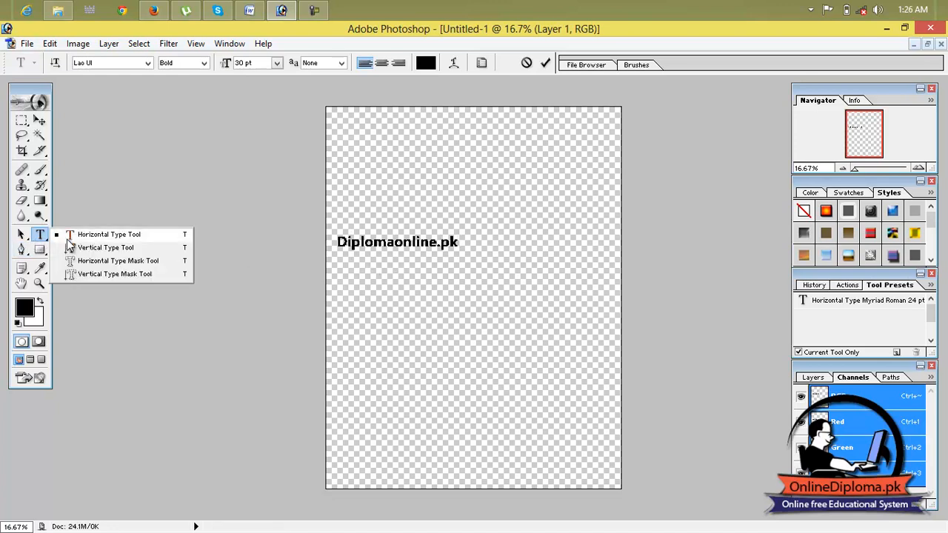
pyautogui.click(68, 238)
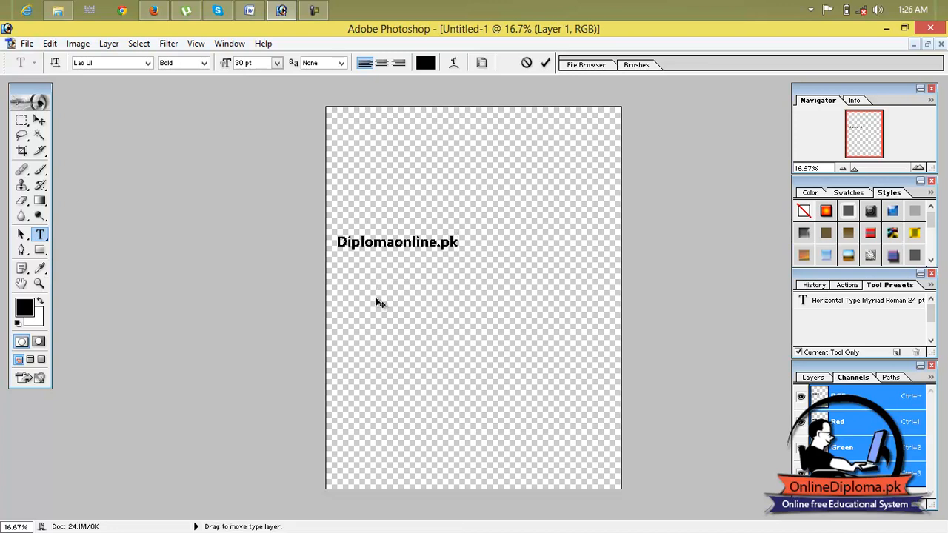
pyautogui.click(545, 63)
# Create a paragraph text box below the heading and fill it with several lines of sample text starting with "diploamaonline.pk"
pyautogui.moveTo(367, 289); pyautogui.dragTo(557, 457)
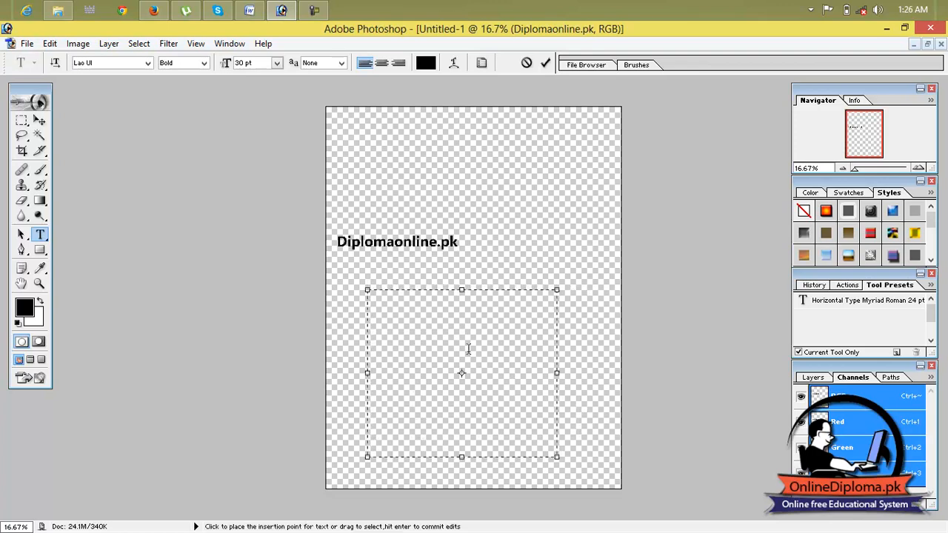
pyautogui.write('diploam')
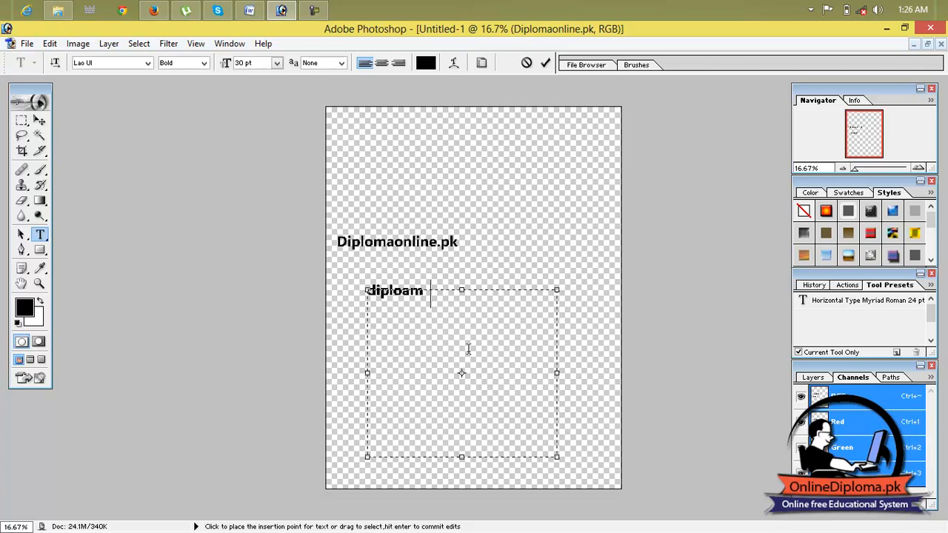
pyautogui.write('aonline')
pyautogui.write('.pkfjldkjflsdjfldkjflkdsjlfkjdsl')
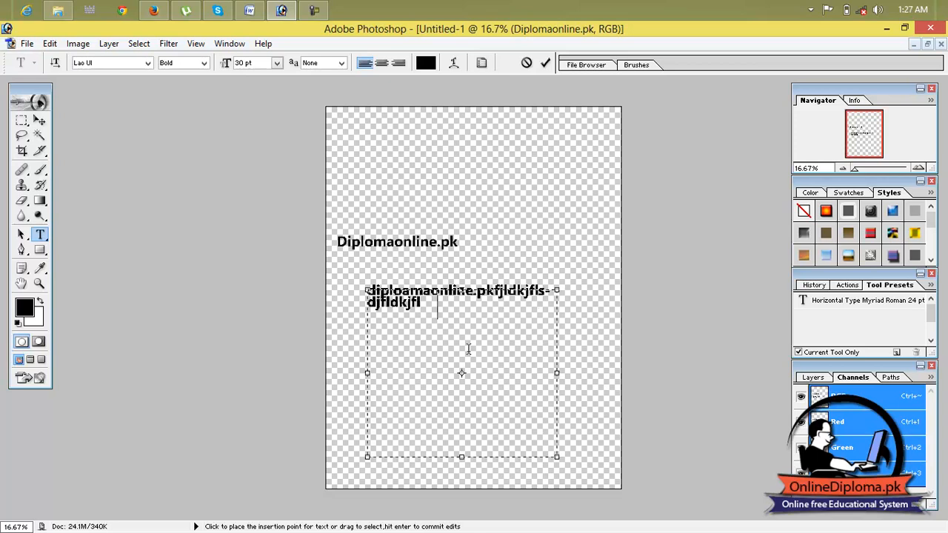
pyautogui.write('fkjlsdkjflksdjlfkjdslfkjsldfk')
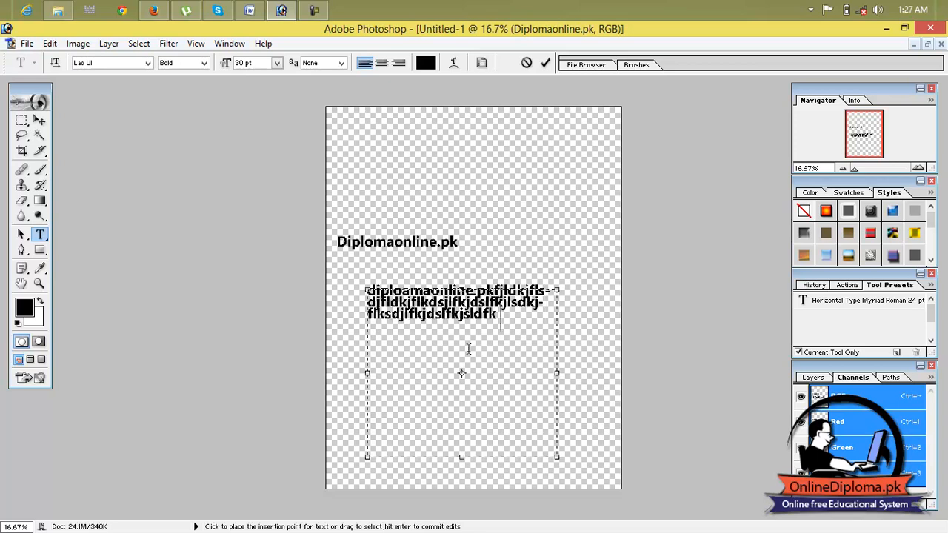
pyautogui.write('jlsdkfjlsdkjflskdjflj')
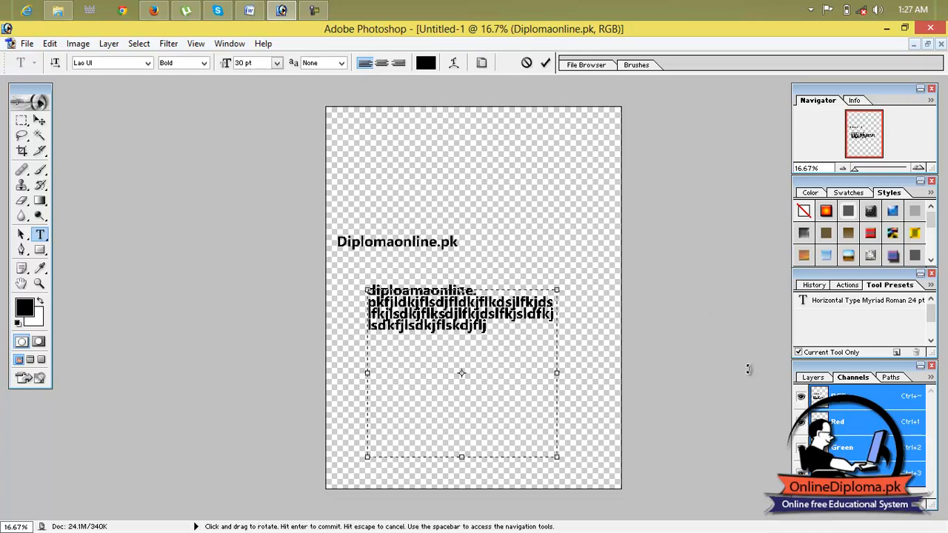
pyautogui.click(834, 412)
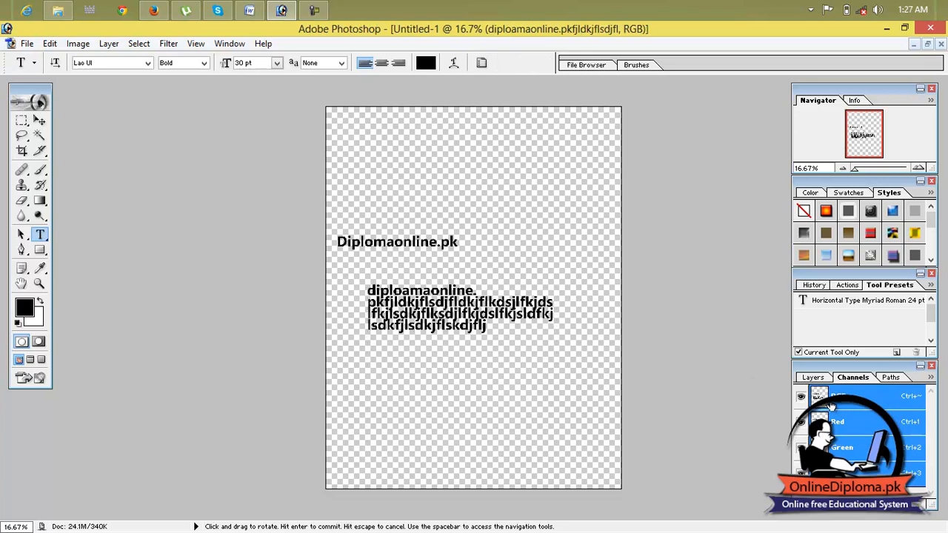
# Select the Red, Green and Blue channels one after another and try to edit the paragraph text with the Type tool
pyautogui.click(834, 426)
pyautogui.click(831, 449)
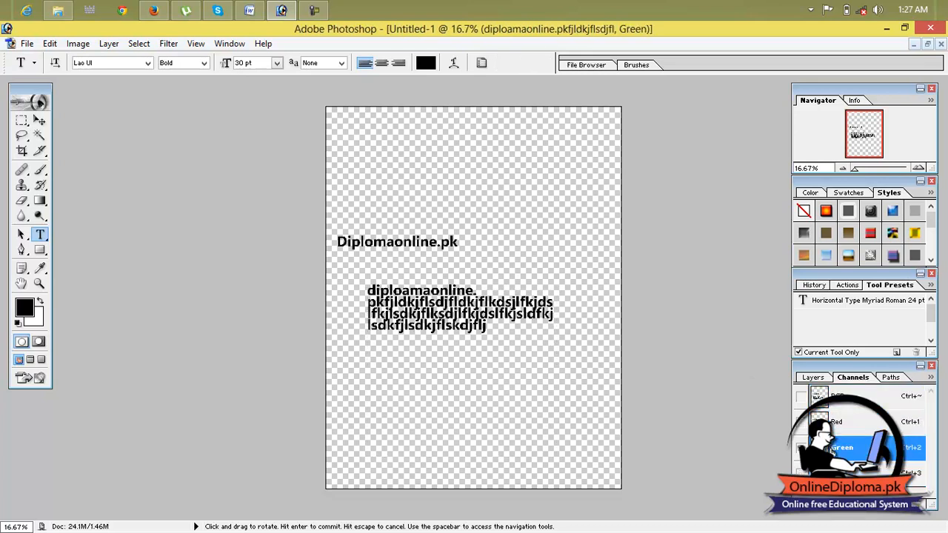
pyautogui.click(835, 473)
pyautogui.scroll(2, 474, 298)
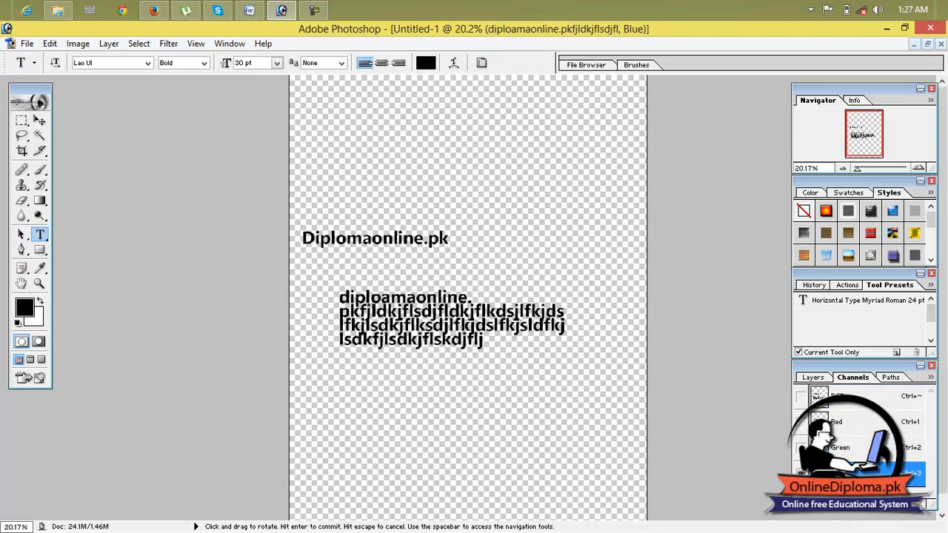
pyautogui.click(431, 315)
pyautogui.click(482, 232)
pyautogui.click(483, 304)
pyautogui.click(480, 230)
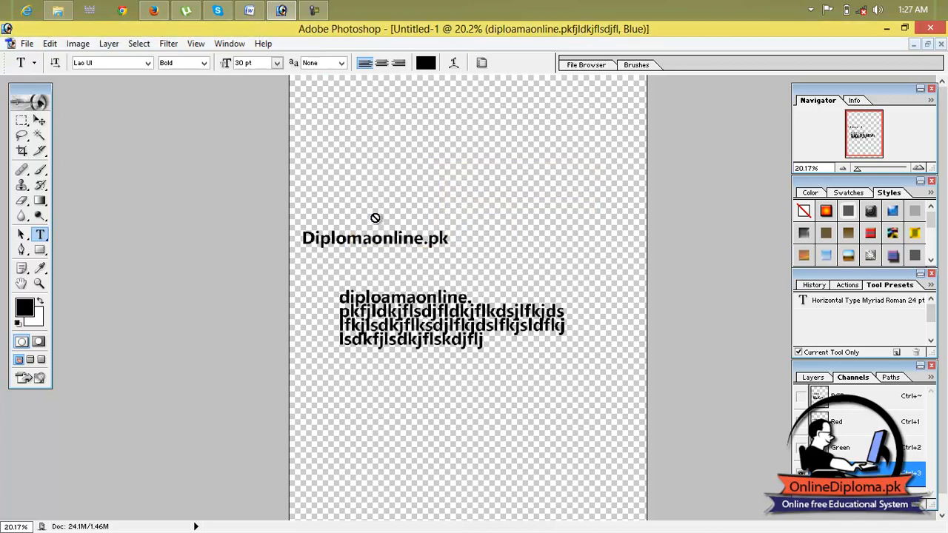
# Try to reposition the paragraph text with the Move tool while only the Blue channel is selected
pyautogui.click(39, 121)
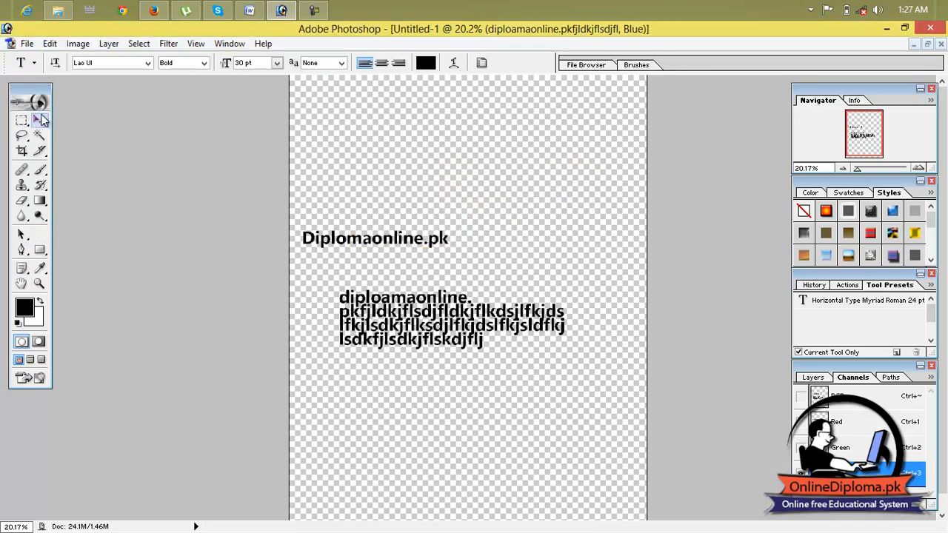
pyautogui.click(401, 308)
pyautogui.click(483, 230)
pyautogui.click(475, 306)
pyautogui.click(478, 232)
# Delete the Blue channel while flattening the layers, and delete the channel below Cyan as well
pyautogui.rightClick(865, 468)
pyautogui.click(874, 493)
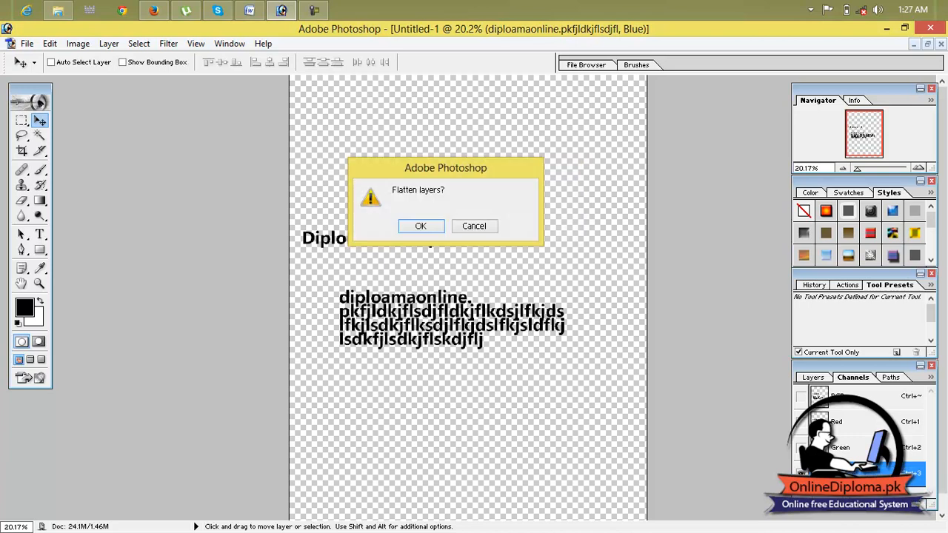
pyautogui.click(431, 230)
pyautogui.rightClick(830, 421)
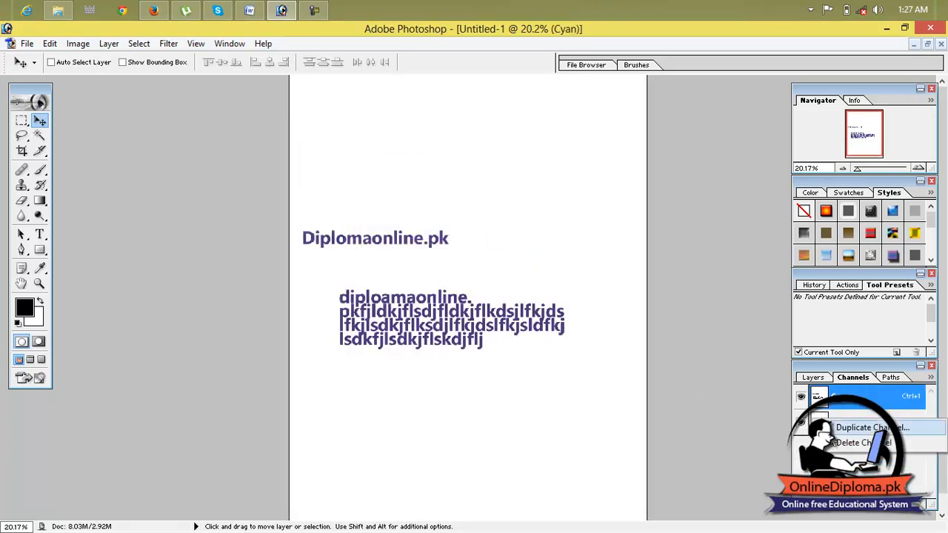
pyautogui.click(836, 445)
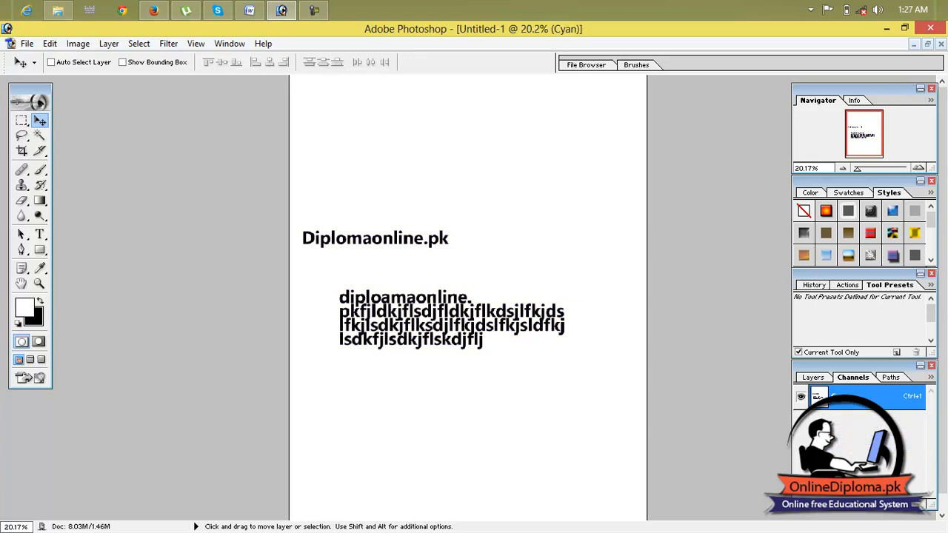
pyautogui.rightClick(835, 406)
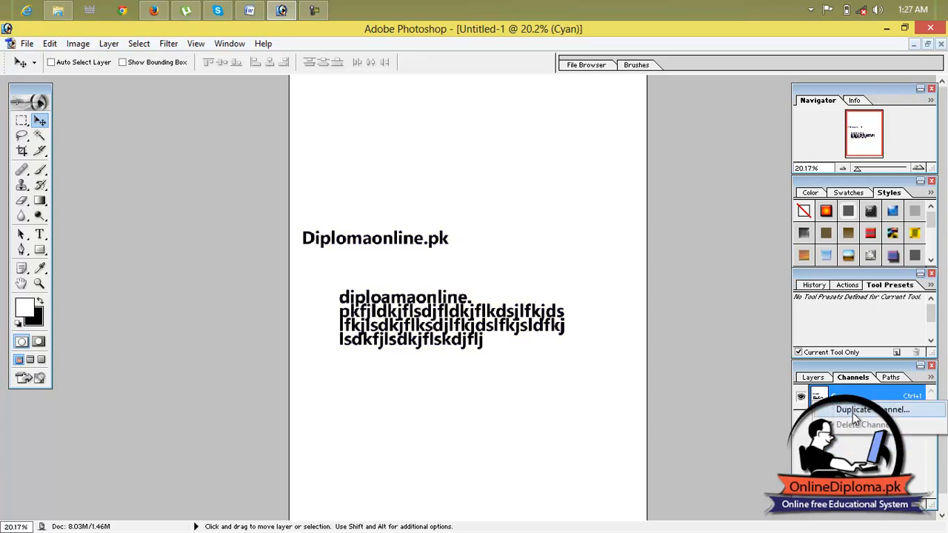
pyautogui.click(853, 413)
pyautogui.click(612, 193)
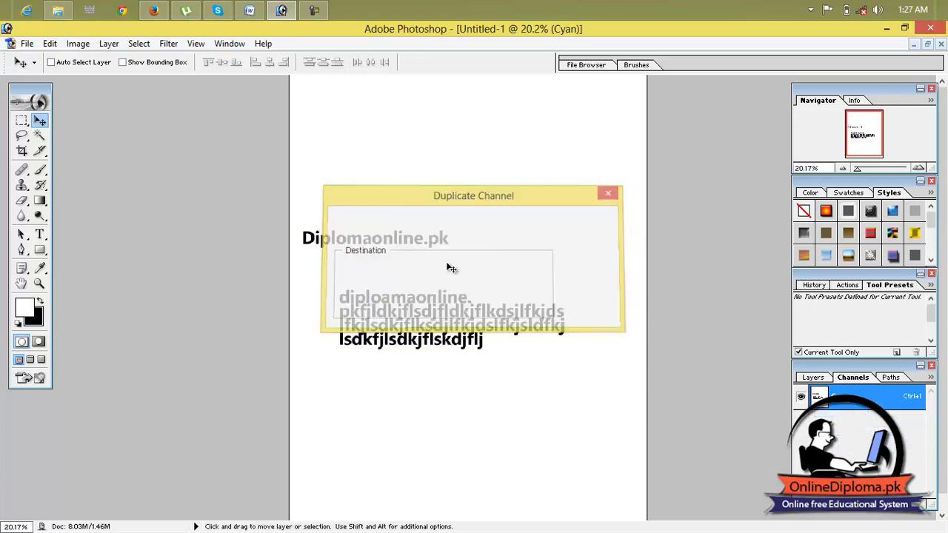
# Close the document without saving and create a maximized transparent RGB document in Letter size, 8.5 x 11 inches at 300 pixels/inch
pyautogui.click(941, 44)
pyautogui.click(470, 227)
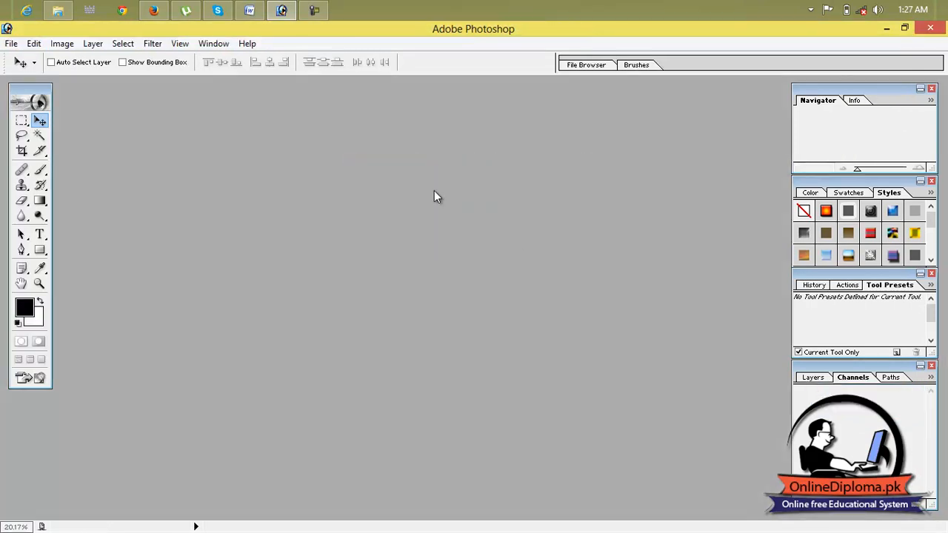
pyautogui.click(11, 43)
pyautogui.click(97, 61)
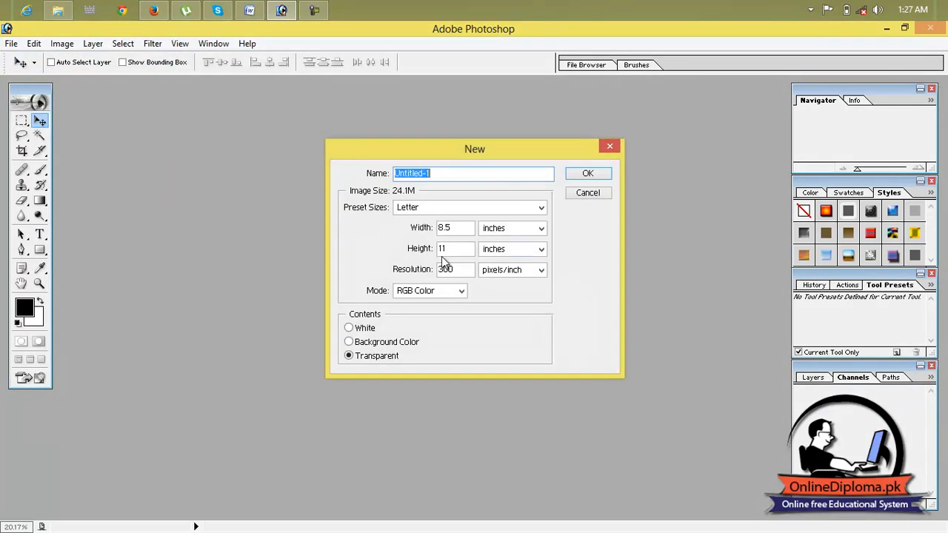
pyautogui.click(574, 175)
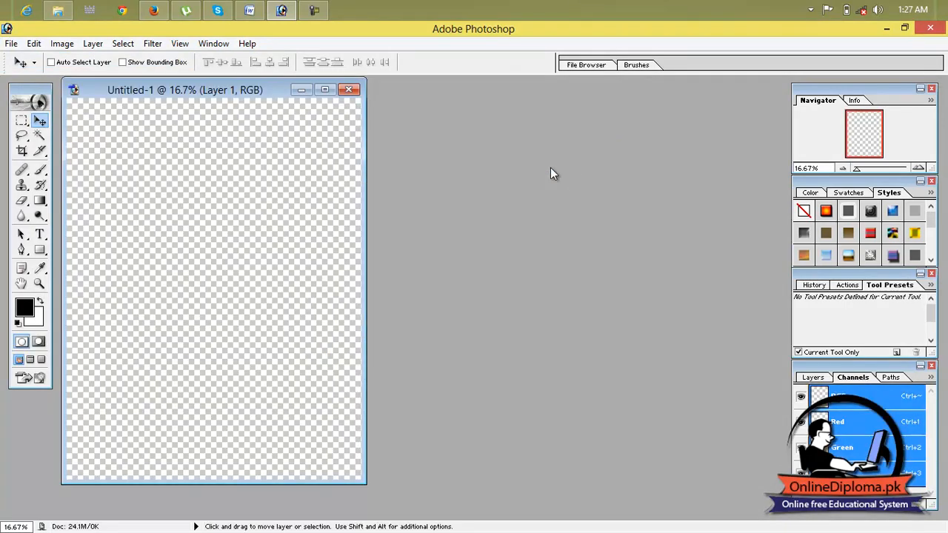
pyautogui.click(328, 90)
# Turn off the visibility of the RGB composite channel
pyautogui.rightClick(822, 398)
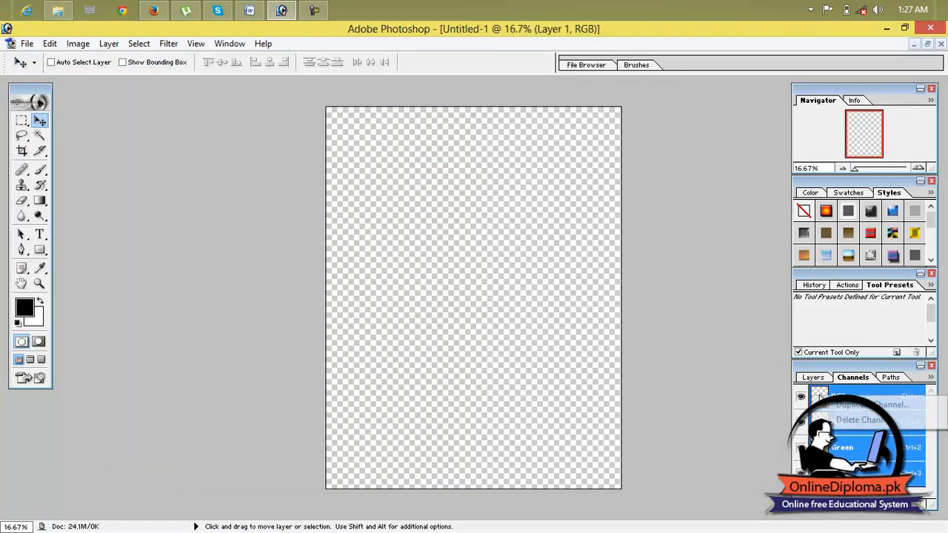
pyautogui.click(778, 395)
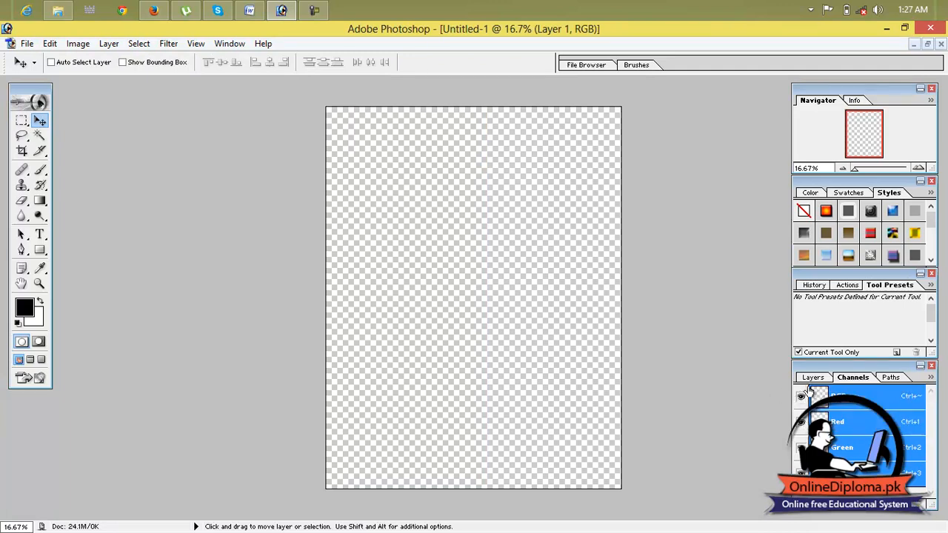
pyautogui.rightClick(817, 396)
pyautogui.click(779, 411)
pyautogui.click(801, 398)
pyautogui.hotkey('ctrl', '0')
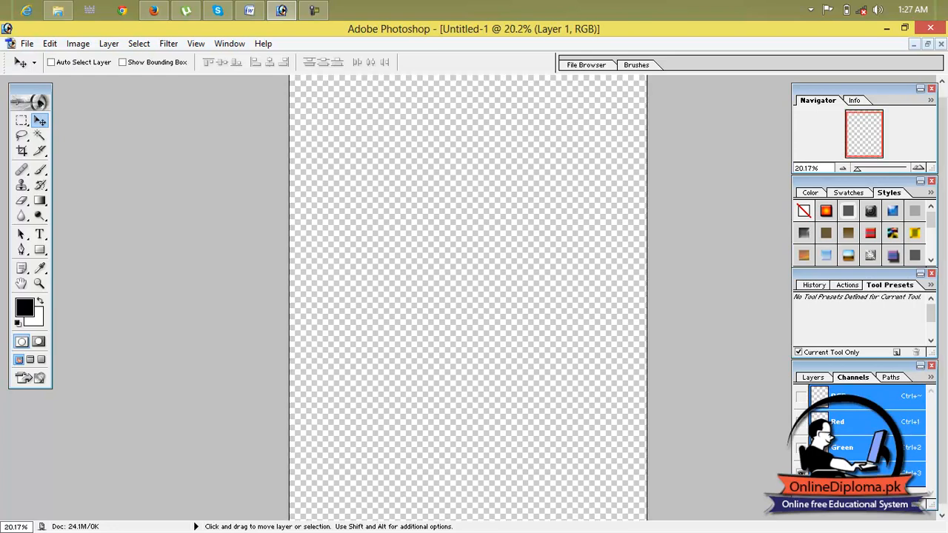
# Show the layer list and add the horizontal point text "diplomaonline.pk" in the upper half of the page
pyautogui.click(814, 378)
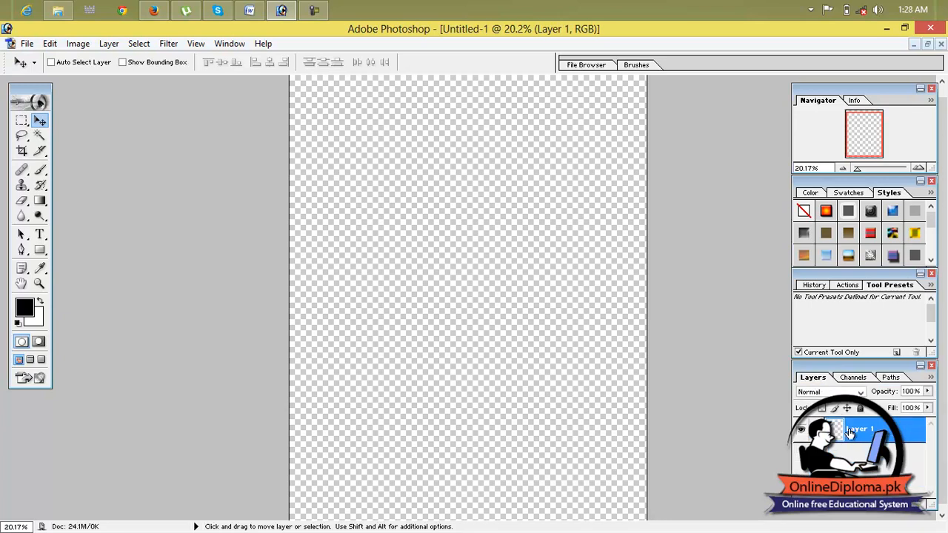
pyautogui.scroll(5, 802, 370)
pyautogui.scroll(-7, 803, 370)
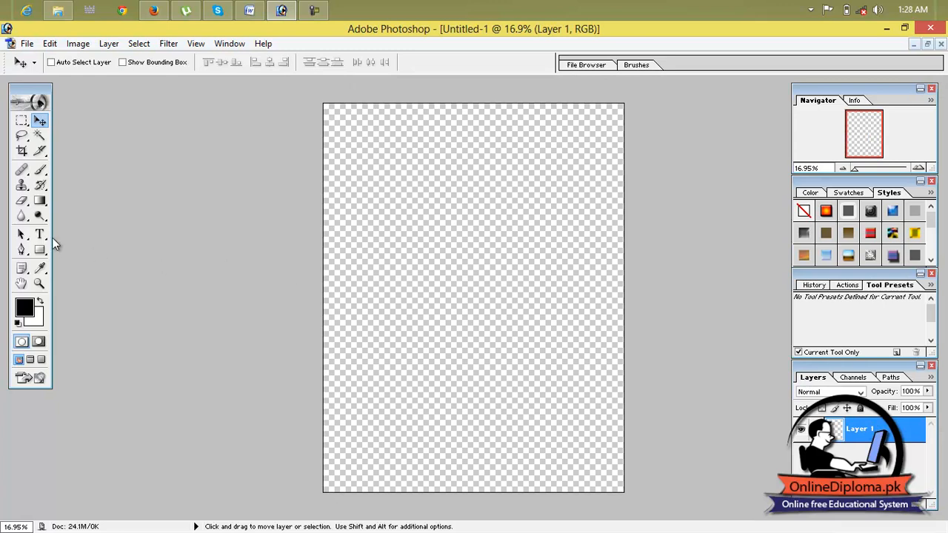
pyautogui.click(40, 234)
pyautogui.click(337, 252)
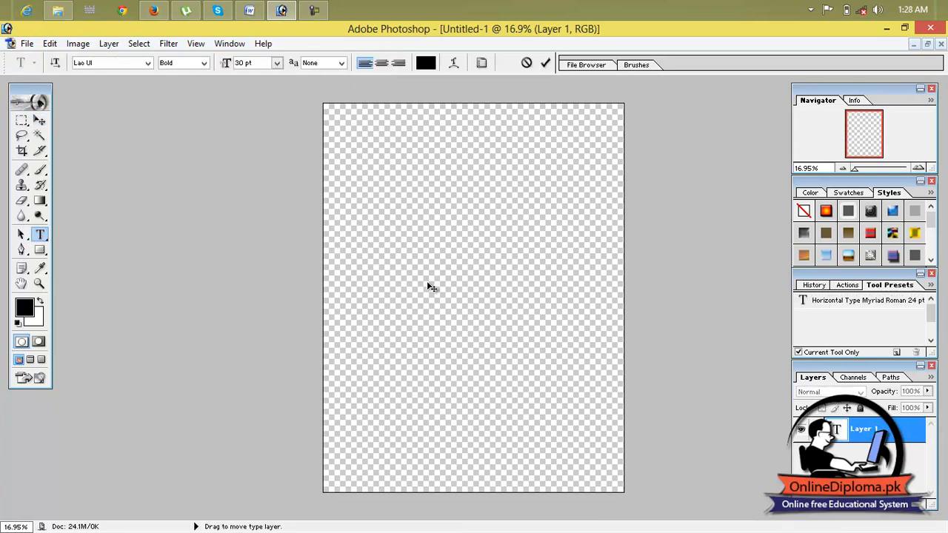
pyautogui.write('diplomaonlin')
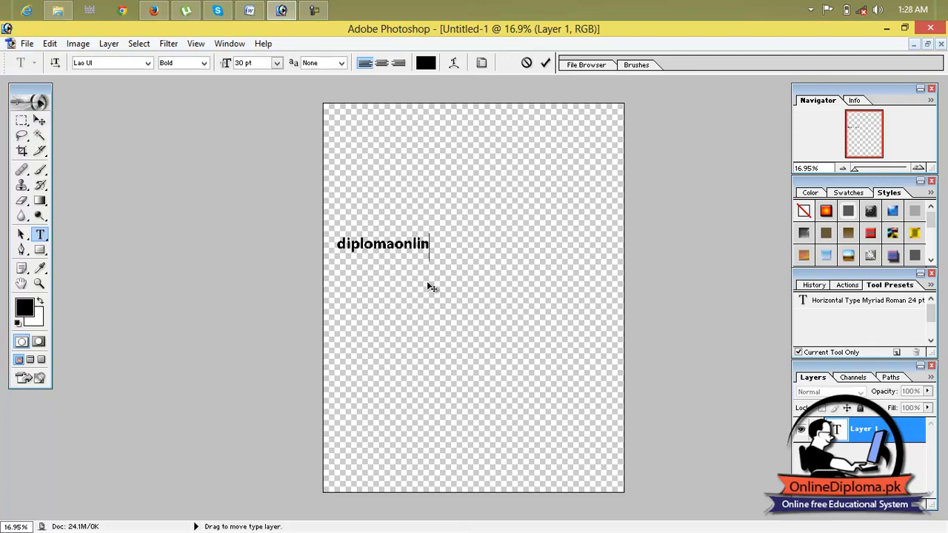
pyautogui.write('e.pl')
pyautogui.press('BackSpace')
pyautogui.write('l')
pyautogui.press('BackSpace')
pyautogui.write('k')
# Enlarge the diplomaonline.pk text to 60 pt and shift it to the right so it is centred horizontally on the page
pyautogui.moveTo(460, 244); pyautogui.dragTo(249, 154)
pyautogui.click(276, 64)
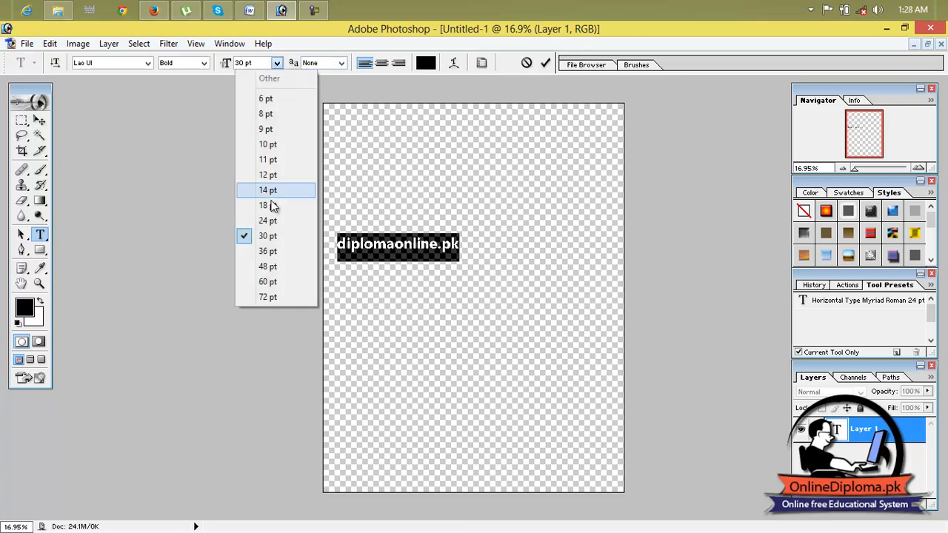
pyautogui.click(271, 266)
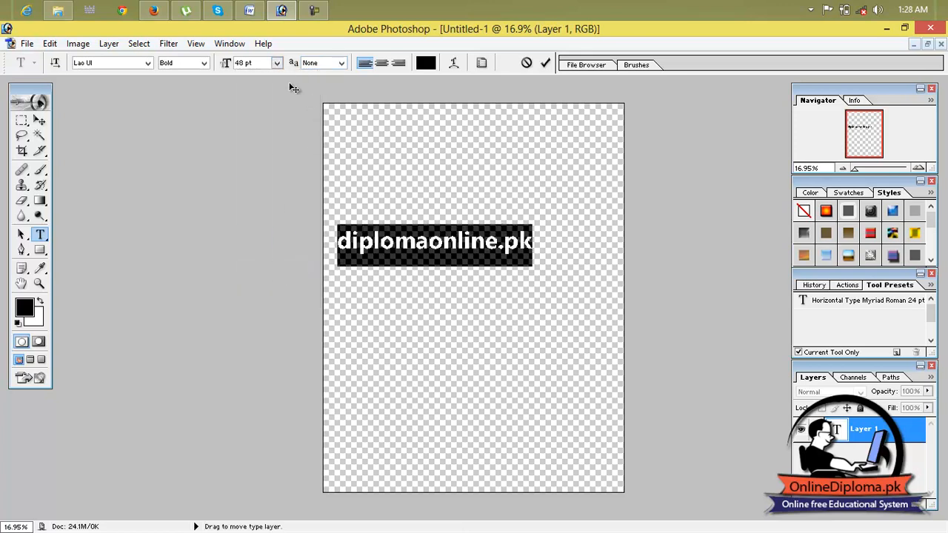
pyautogui.click(277, 63)
pyautogui.click(265, 280)
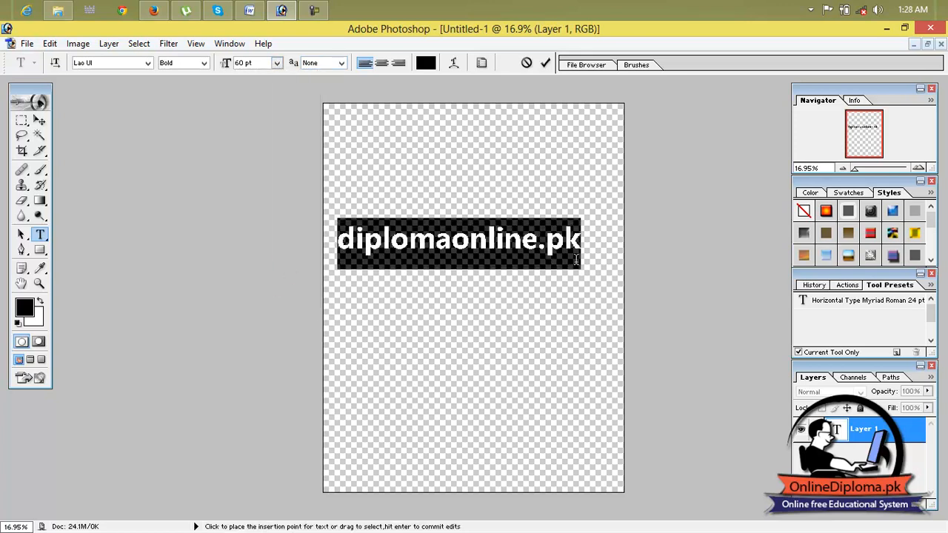
pyautogui.click(39, 120)
pyautogui.moveTo(411, 251); pyautogui.dragTo(448, 254)
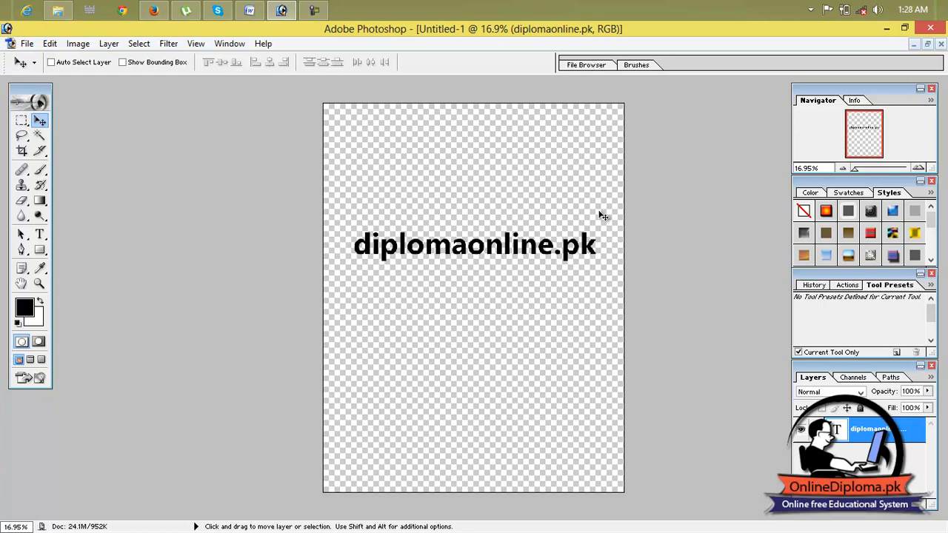
# Try the preset styles in the first two rows of the style library on the diplomaonline.pk text
pyautogui.click(826, 213)
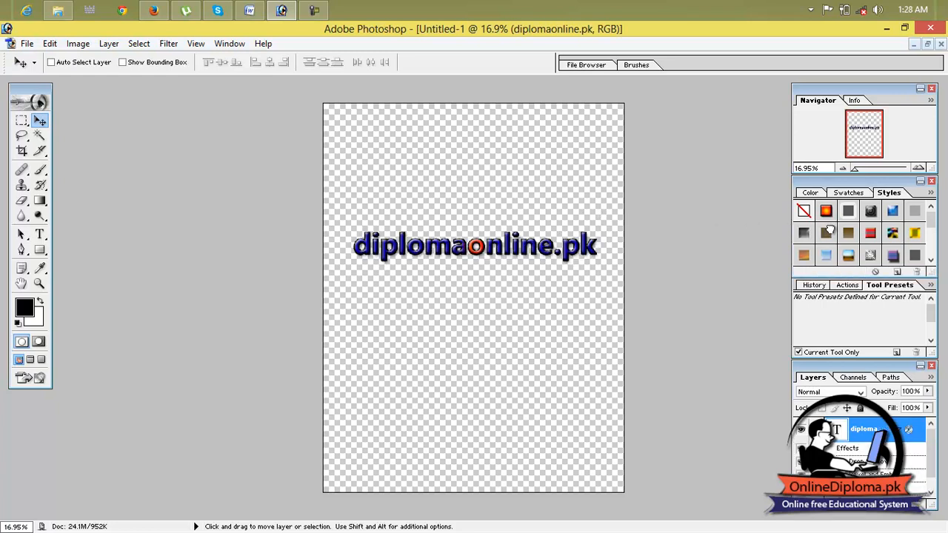
pyautogui.click(828, 232)
pyautogui.click(848, 214)
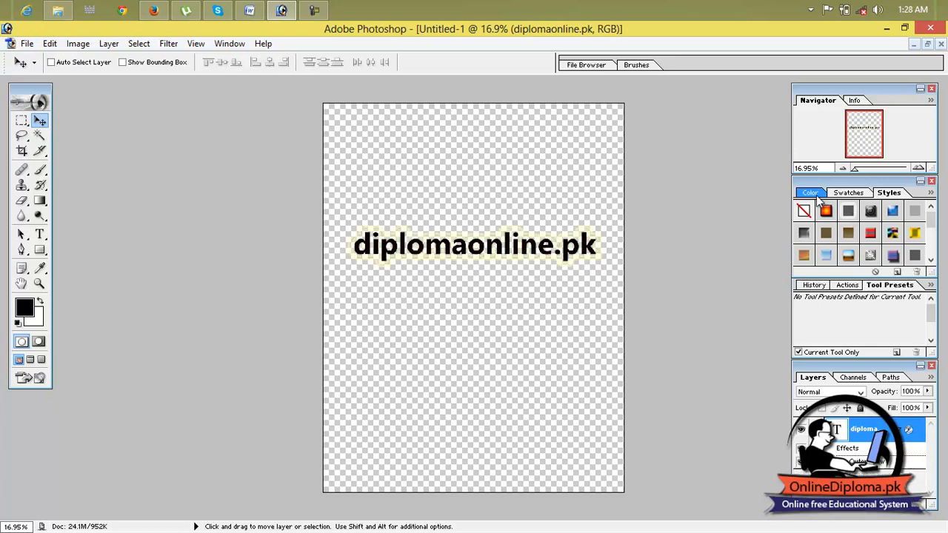
pyautogui.click(811, 193)
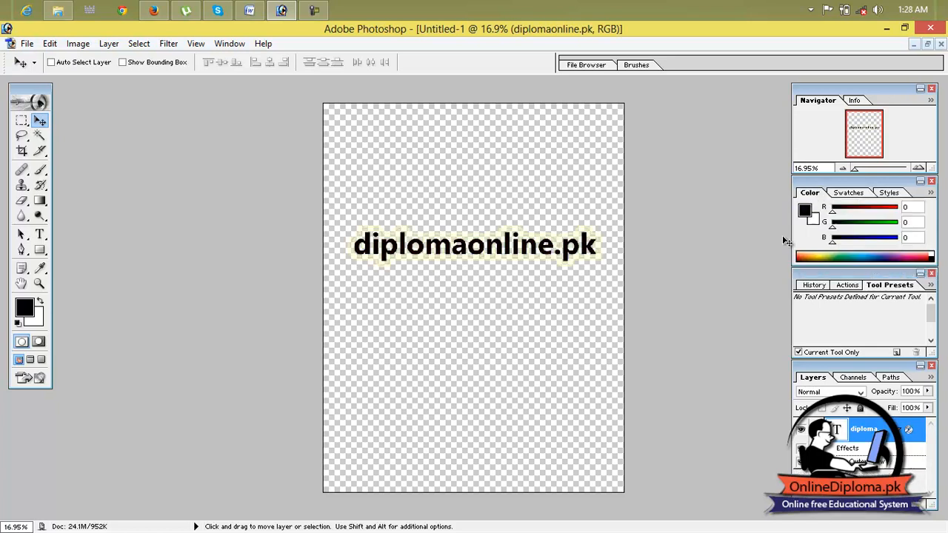
pyautogui.click(890, 194)
# Try further preset styles from lower in the default style library on the diplomaonline.pk text layer
pyautogui.click(915, 234)
pyautogui.scroll(-2, 932, 236)
pyautogui.click(895, 217)
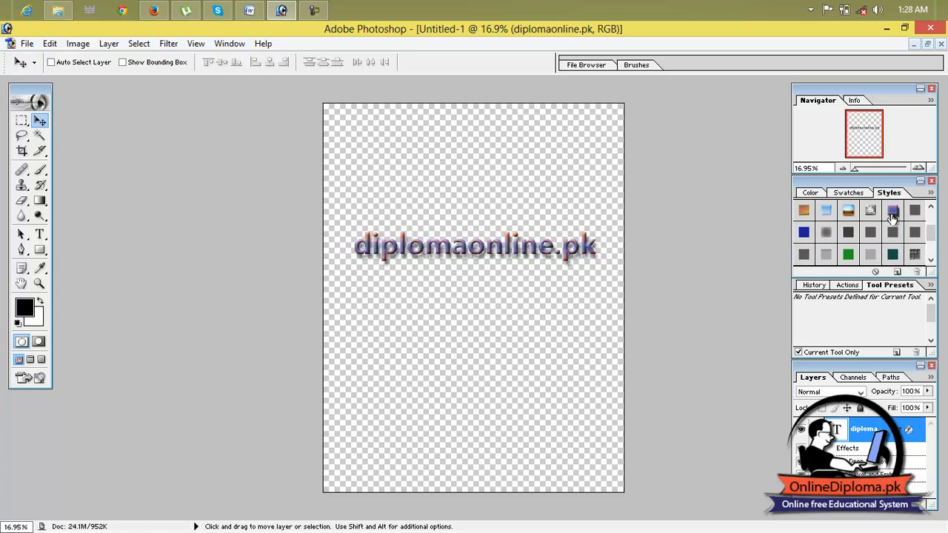
pyautogui.click(869, 234)
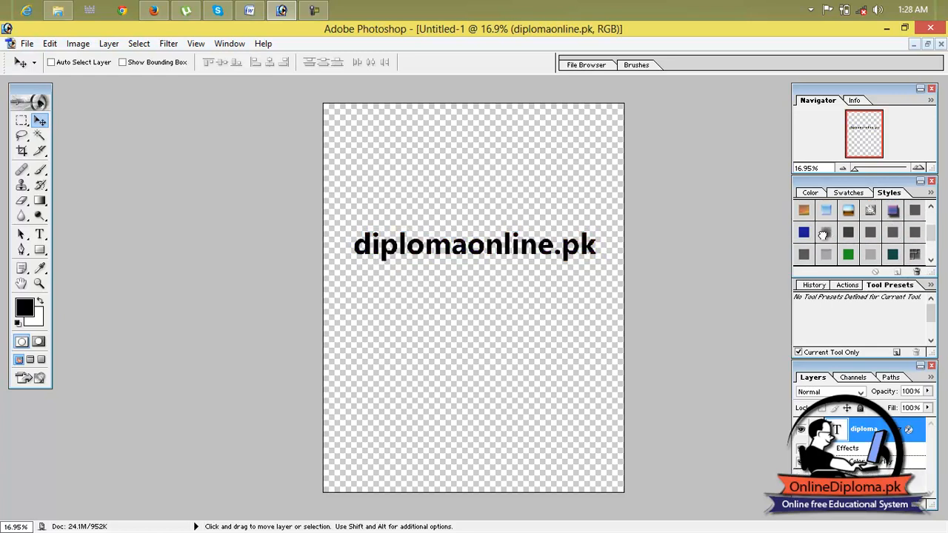
pyautogui.scroll(-2, 932, 237)
pyautogui.click(913, 235)
pyautogui.click(894, 236)
pyautogui.click(871, 234)
# Load the Text Effects 2 style library into the available styles
pyautogui.click(929, 193)
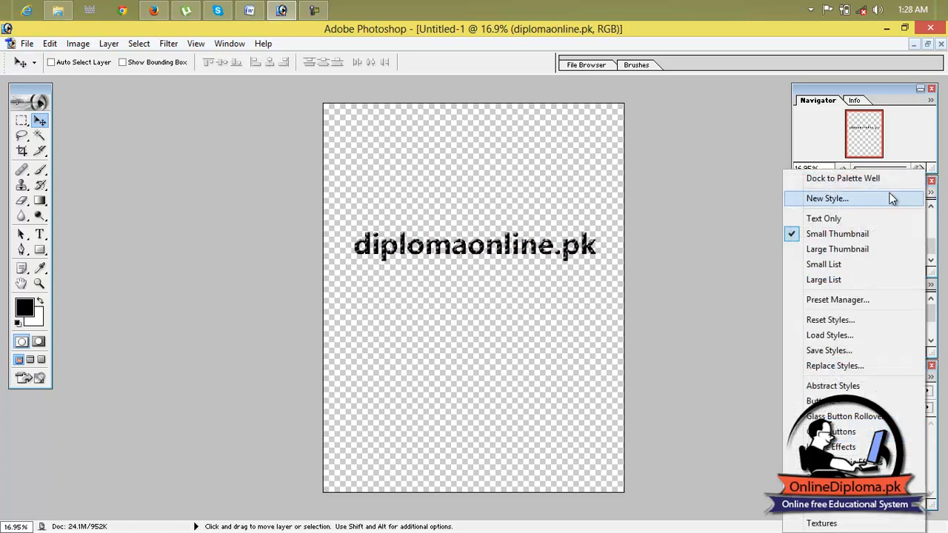
pyautogui.click(841, 335)
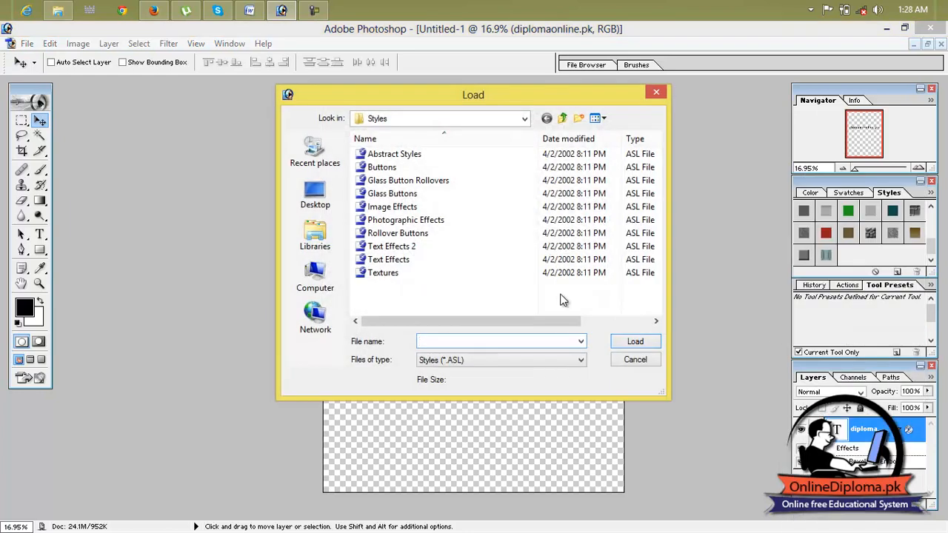
pyautogui.click(433, 235)
pyautogui.click(431, 248)
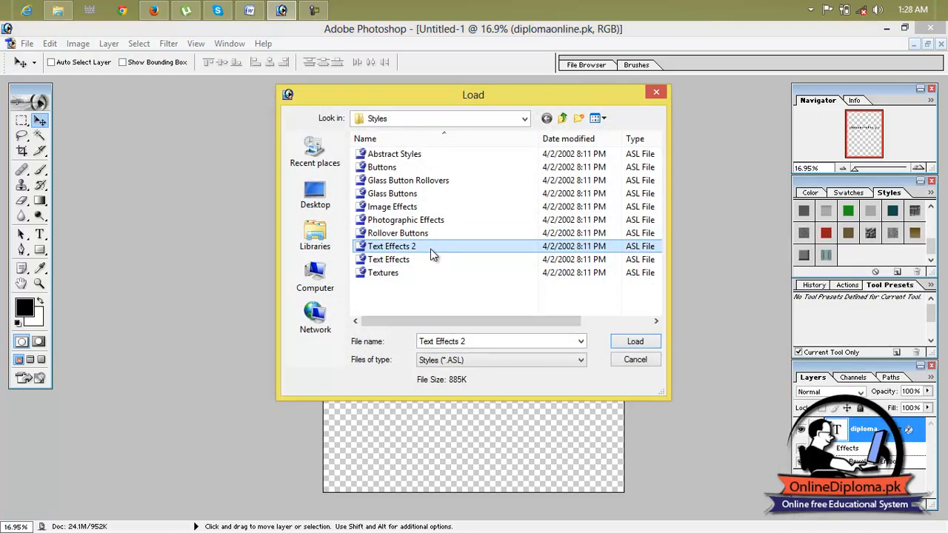
pyautogui.click(626, 341)
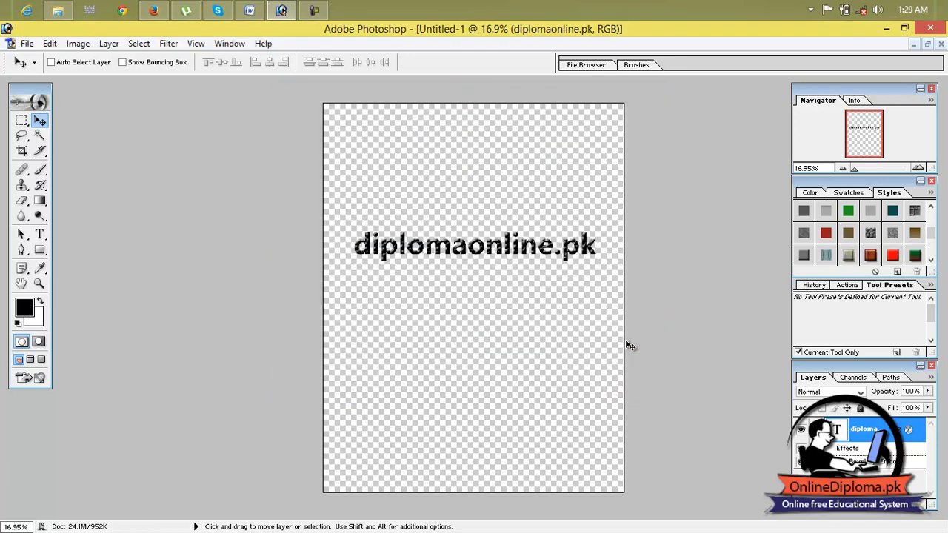
# Try several of the newly loaded Text Effects 2 styles on the diplomaonline.pk text
pyautogui.click(893, 255)
pyautogui.click(870, 256)
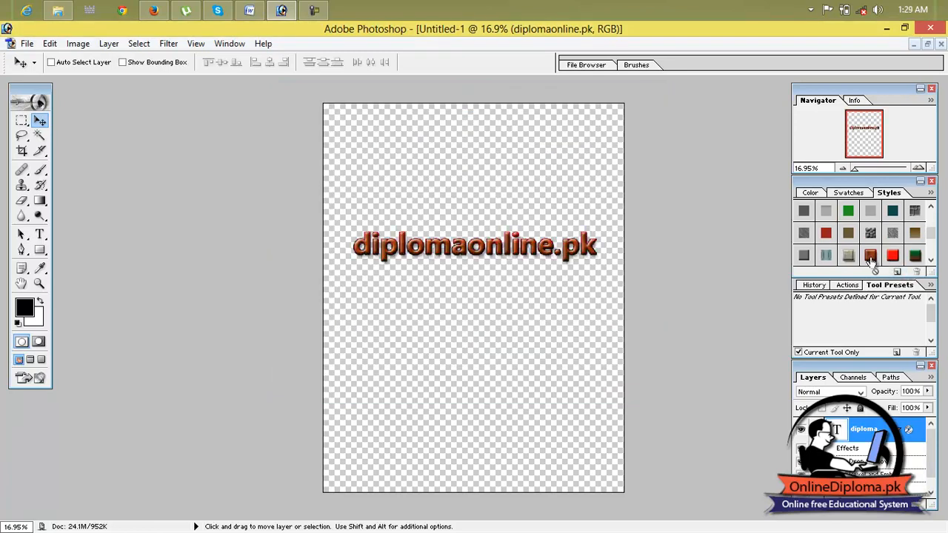
pyautogui.click(931, 260)
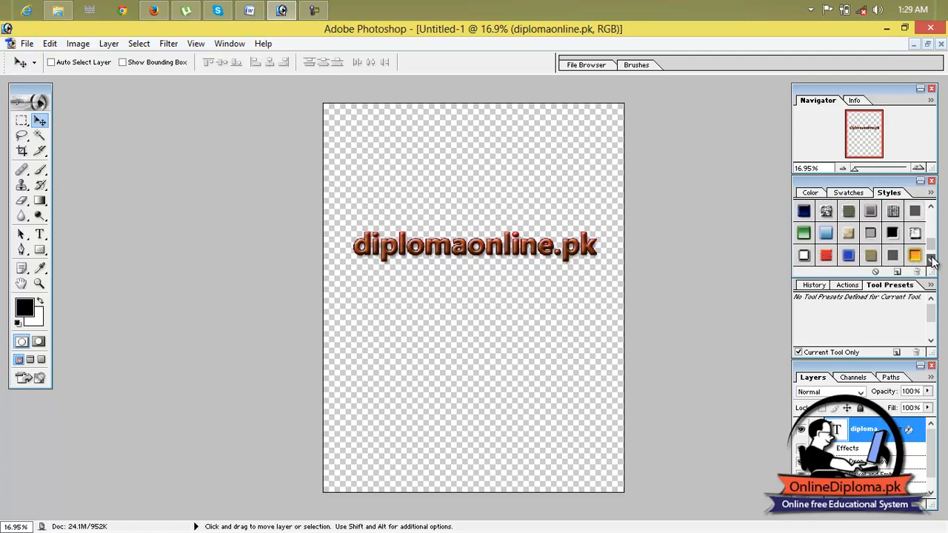
pyautogui.click(874, 255)
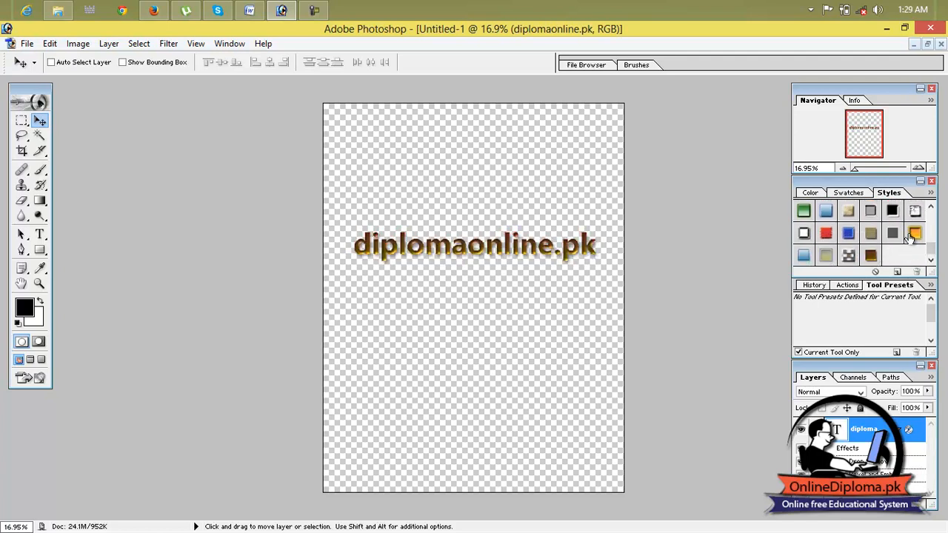
# Load the Text Effects style library into the available styles
pyautogui.click(931, 193)
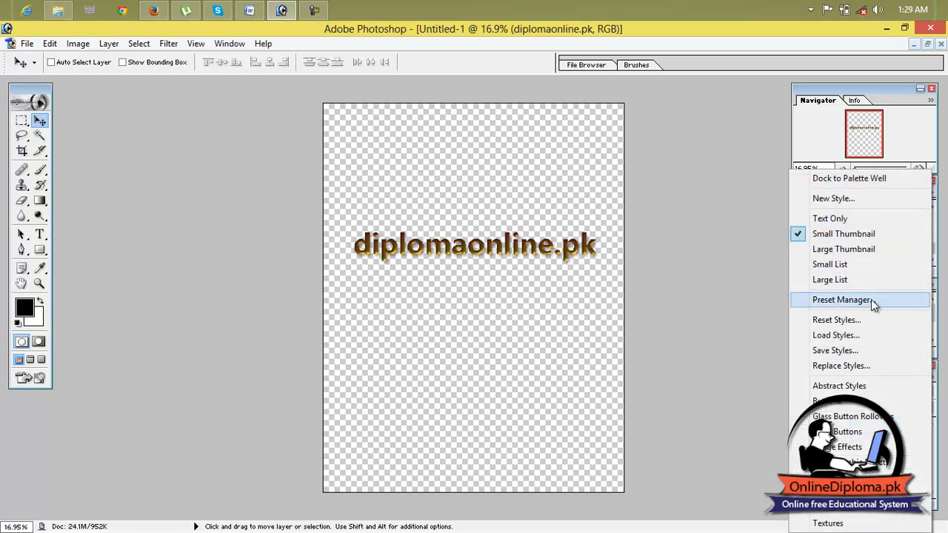
pyautogui.click(875, 333)
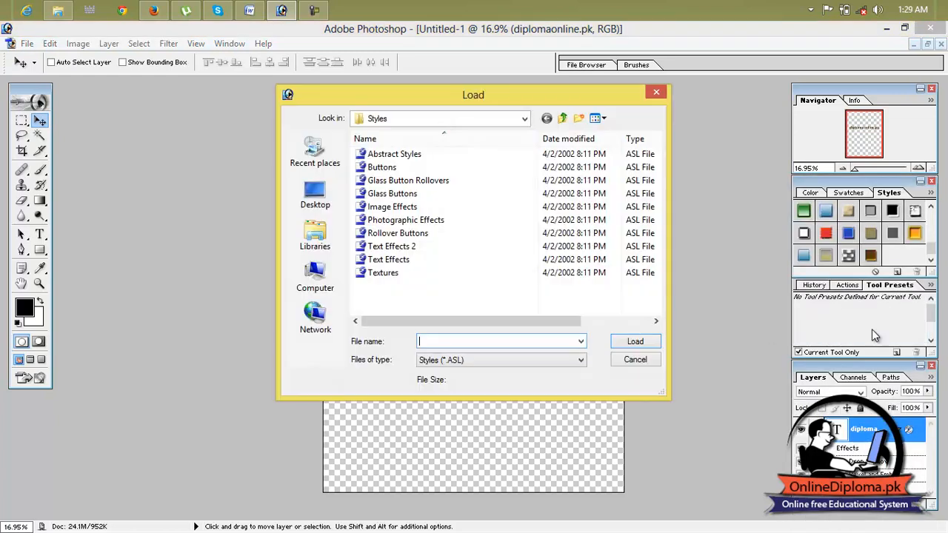
pyautogui.click(440, 272)
pyautogui.click(440, 261)
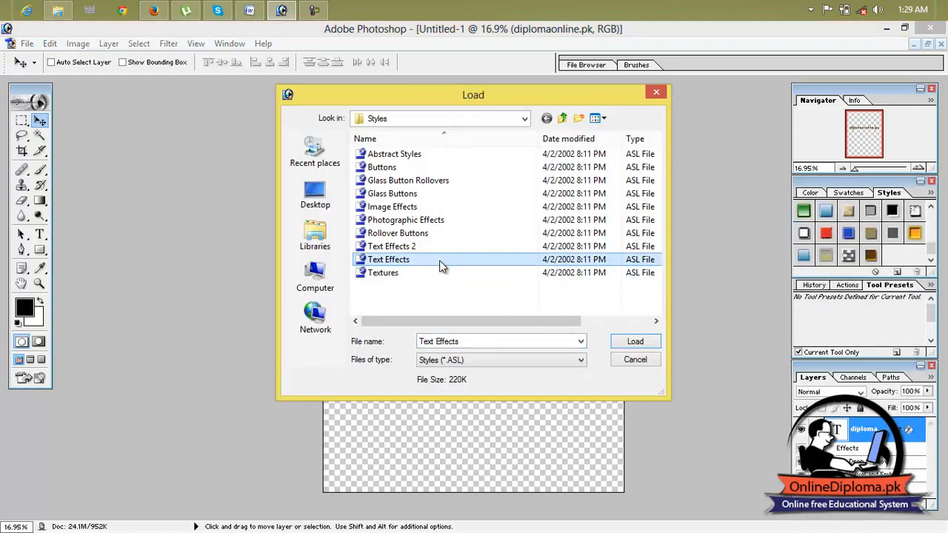
pyautogui.click(626, 343)
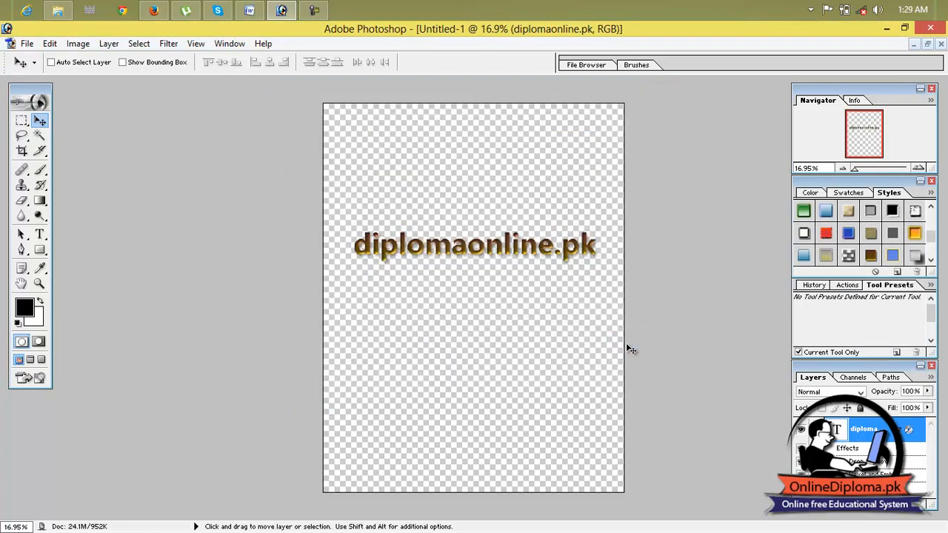
# Try several Text Effects styles on the heading, ending with Red, White, Blue Contrast
pyautogui.moveTo(932, 237); pyautogui.dragTo(931, 269)
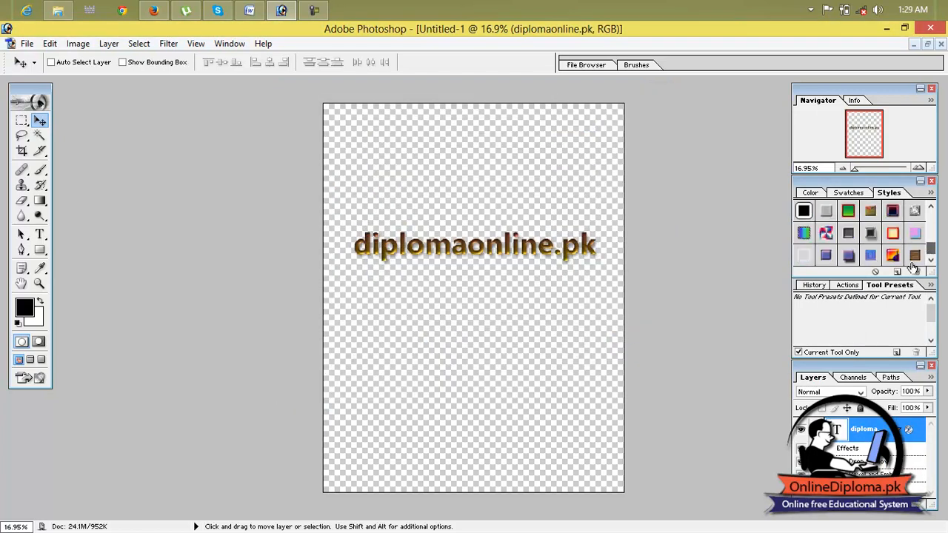
pyautogui.click(894, 255)
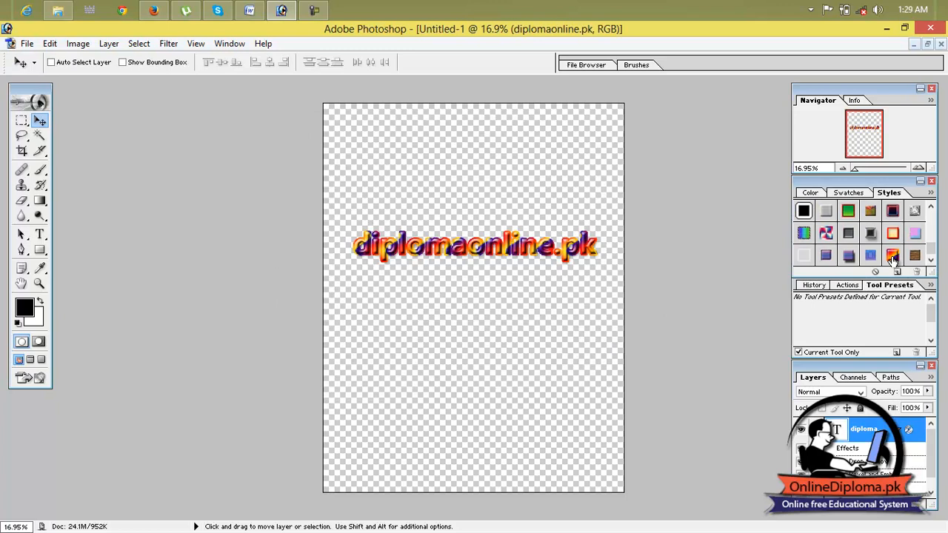
pyautogui.click(915, 256)
pyautogui.click(850, 258)
pyautogui.click(849, 258)
pyautogui.click(849, 234)
pyautogui.click(827, 236)
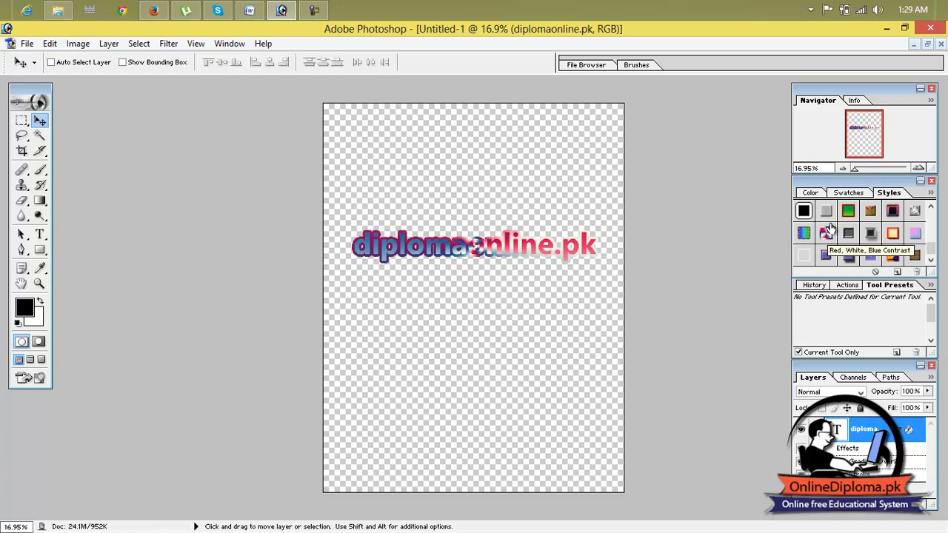
# Try the rainbow and Overspray styles on the heading, and clear the layer style from the text
pyautogui.click(825, 214)
pyautogui.click(804, 234)
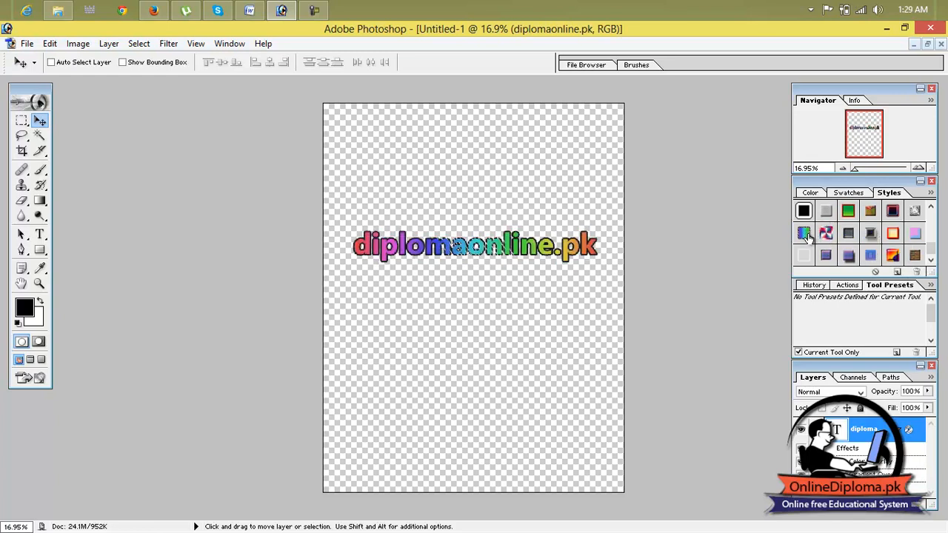
pyautogui.click(893, 214)
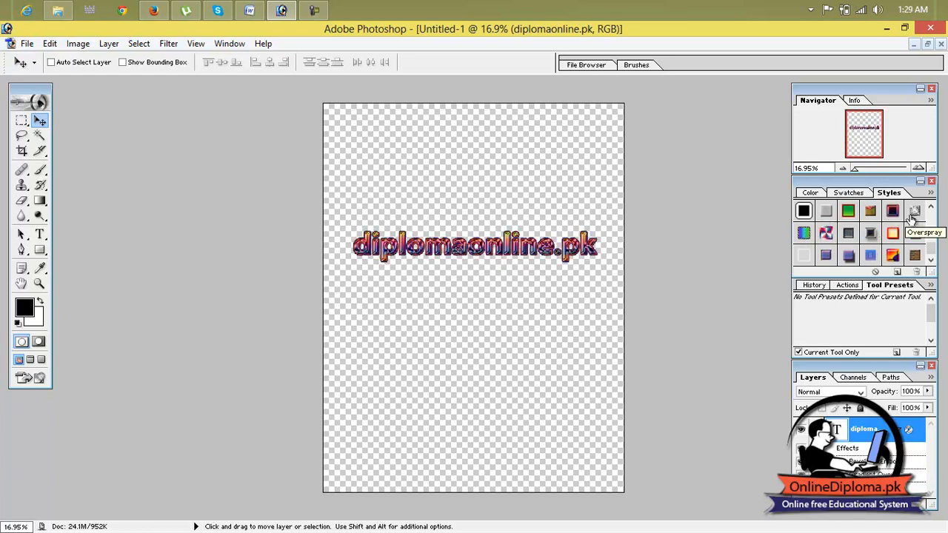
pyautogui.click(915, 212)
pyautogui.moveTo(932, 249); pyautogui.dragTo(932, 216)
pyautogui.click(805, 211)
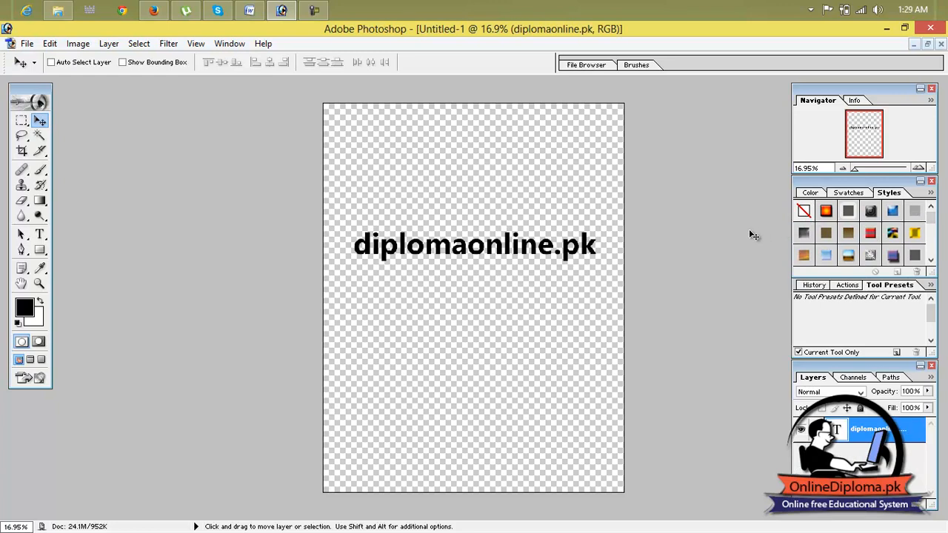
# Open the Blending Options of the diplomaonline.pk layer, enable Drop Shadow and Inner Shadow, and set the blend mode to Multiply
pyautogui.rightClick(863, 436)
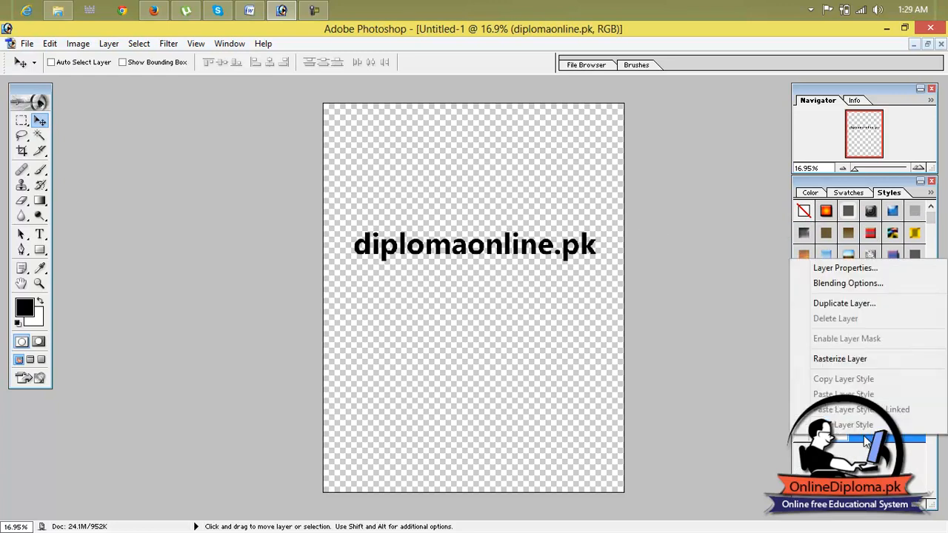
pyautogui.click(845, 284)
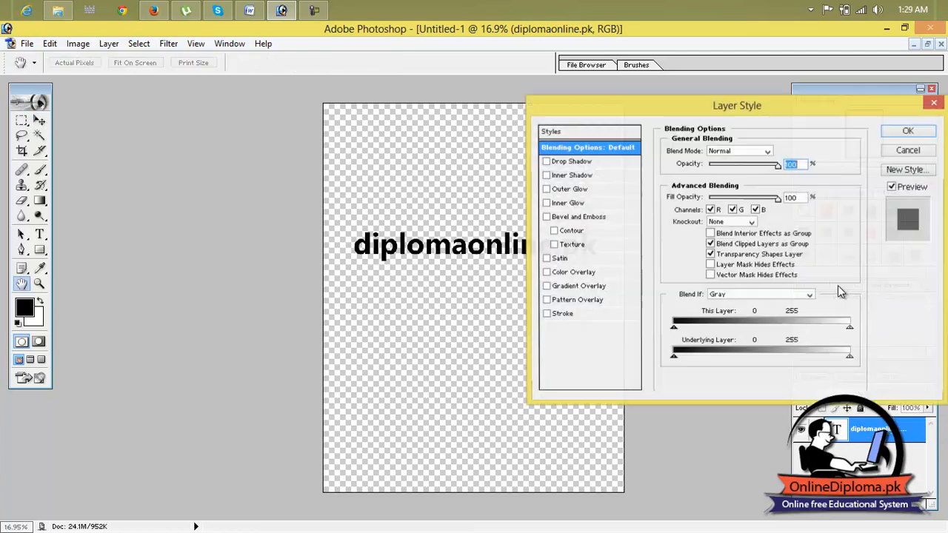
pyautogui.moveTo(695, 108); pyautogui.dragTo(686, 64)
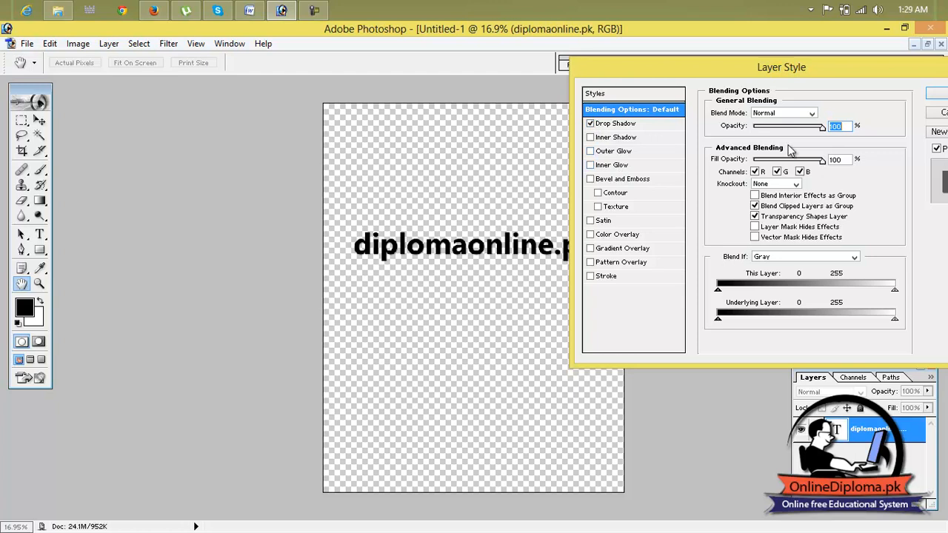
pyautogui.click(791, 114)
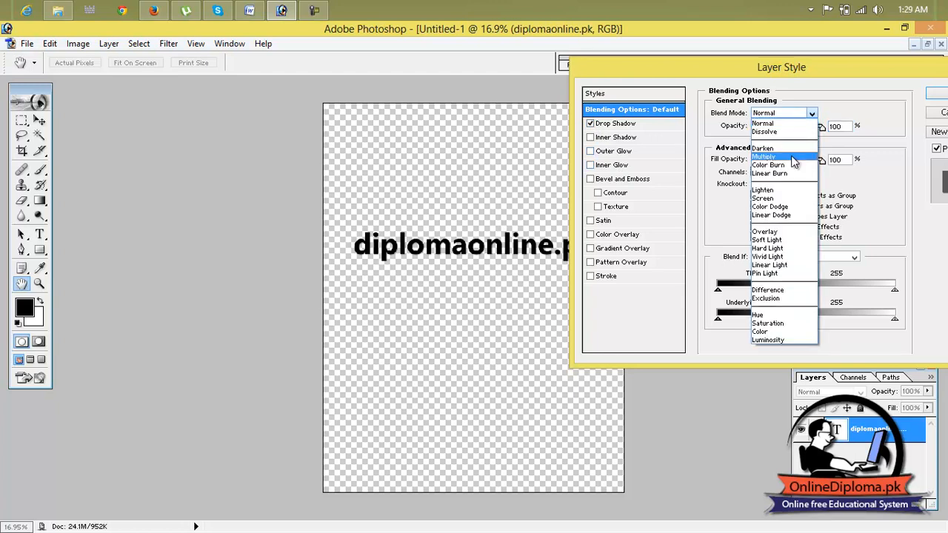
pyautogui.click(794, 162)
pyautogui.moveTo(821, 129)
pyautogui.mouseDown()
pyautogui.moveTo(786, 131)
pyautogui.moveTo(828, 129)
pyautogui.mouseUp()
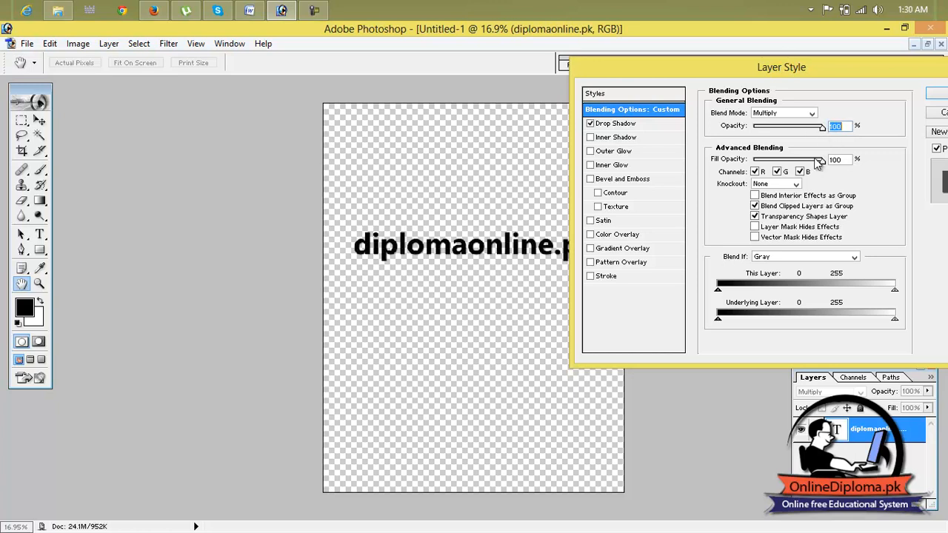
pyautogui.moveTo(825, 168)
pyautogui.mouseDown()
pyautogui.moveTo(799, 166)
pyautogui.moveTo(833, 170)
pyautogui.mouseUp()
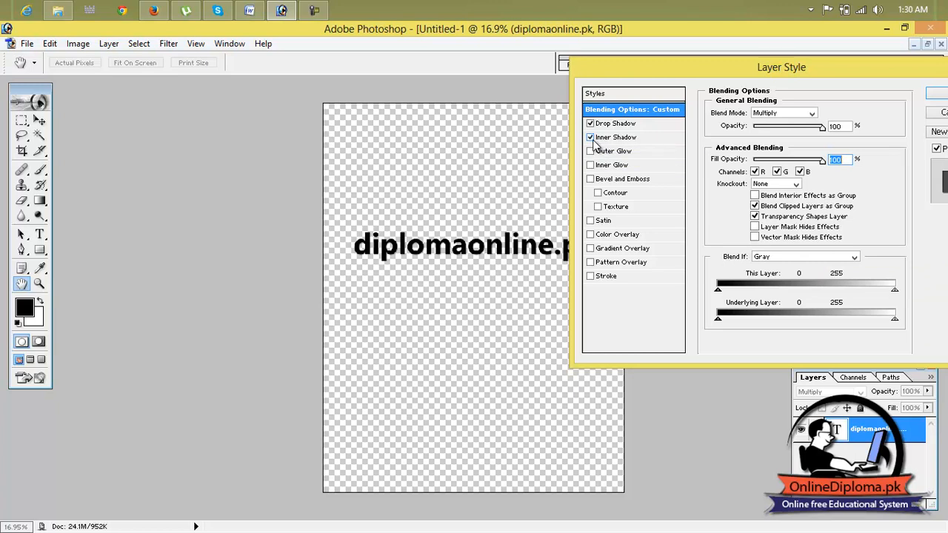
# Set the layer's blend mode to Normal and enable the Outer Glow effect
pyautogui.click(812, 113)
pyautogui.click(800, 123)
pyautogui.moveTo(821, 130); pyautogui.dragTo(837, 171)
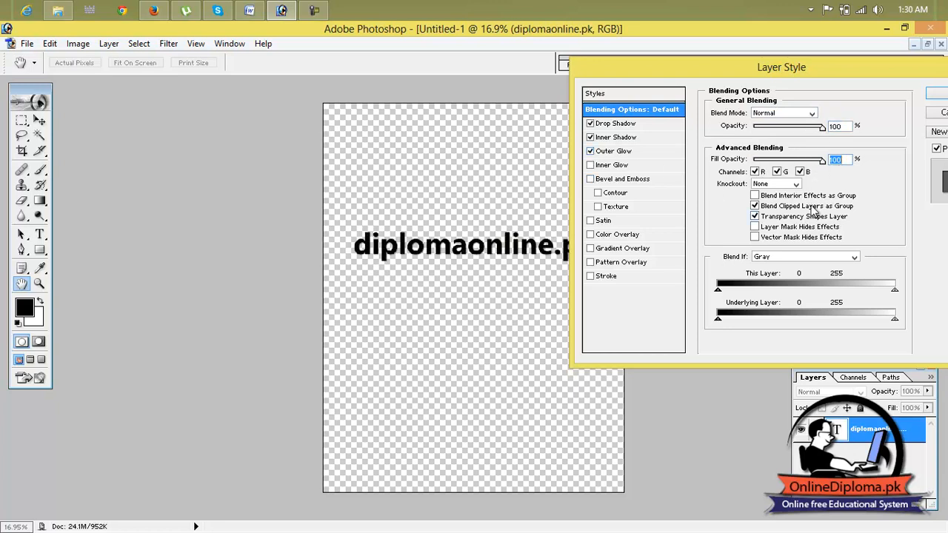
# Try the Dissolve and Darken blend modes for the text layer, and set the mode to Multiply with 100% opacity
pyautogui.moveTo(786, 74); pyautogui.dragTo(723, 55)
pyautogui.click(750, 94)
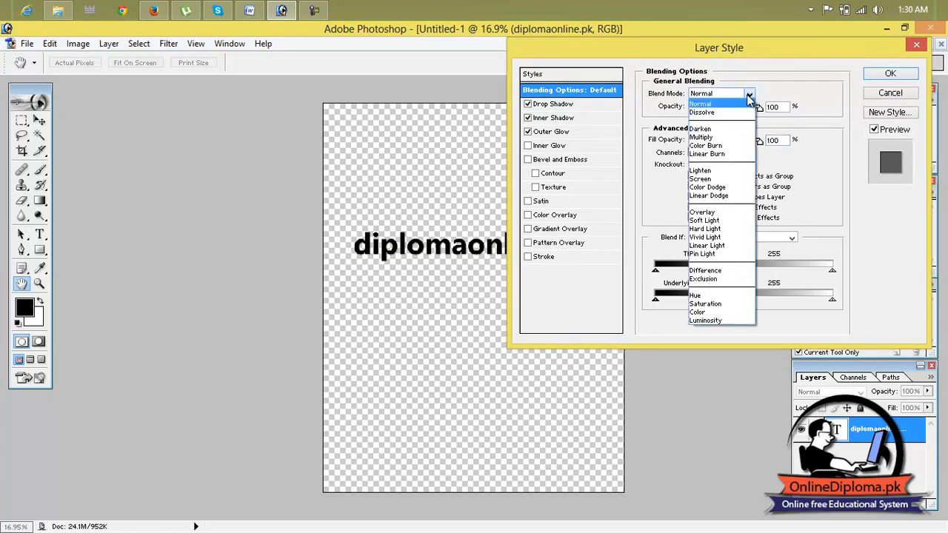
pyautogui.click(732, 119)
pyautogui.click(741, 97)
pyautogui.click(732, 113)
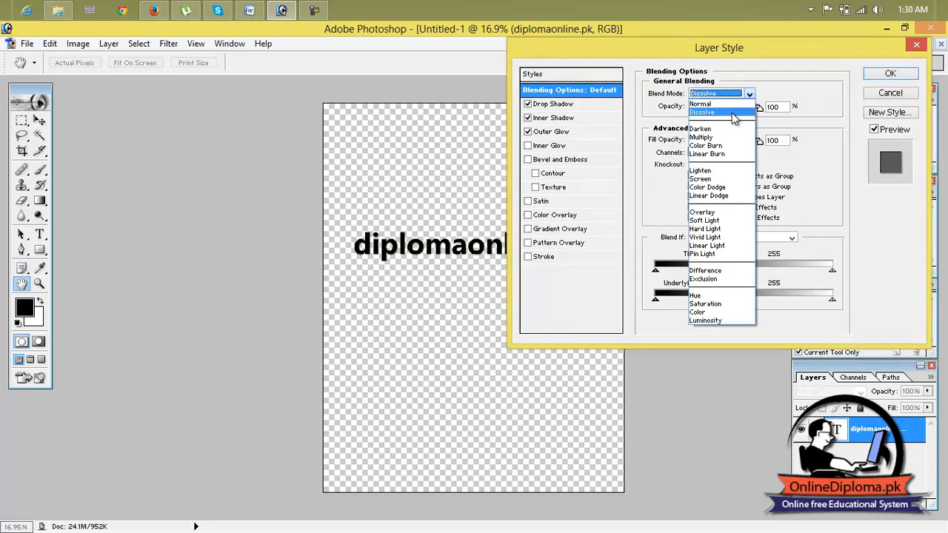
pyautogui.click(749, 94)
pyautogui.click(732, 128)
pyautogui.click(750, 94)
pyautogui.click(737, 138)
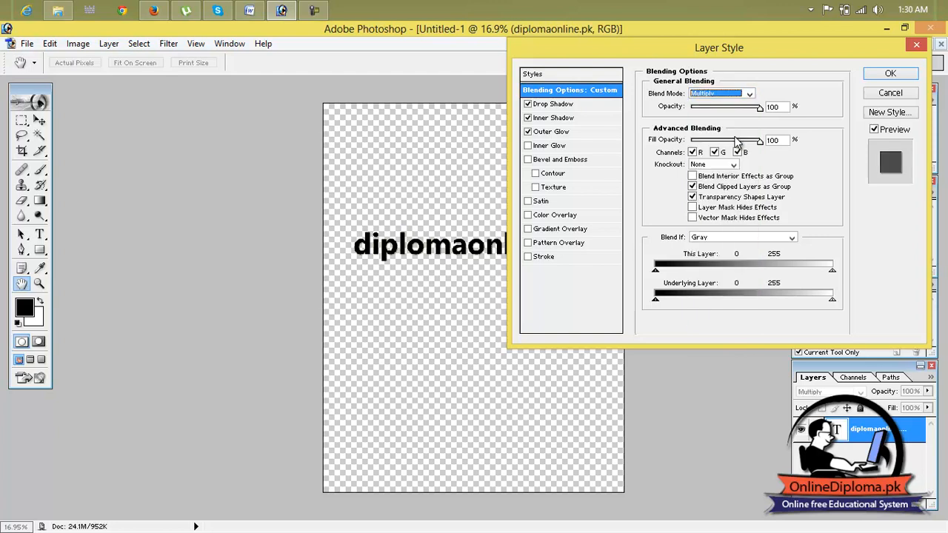
pyautogui.click(748, 94)
pyautogui.click(748, 94)
pyautogui.moveTo(759, 108)
pyautogui.mouseDown()
pyautogui.moveTo(745, 109)
pyautogui.moveTo(775, 108)
pyautogui.mouseUp()
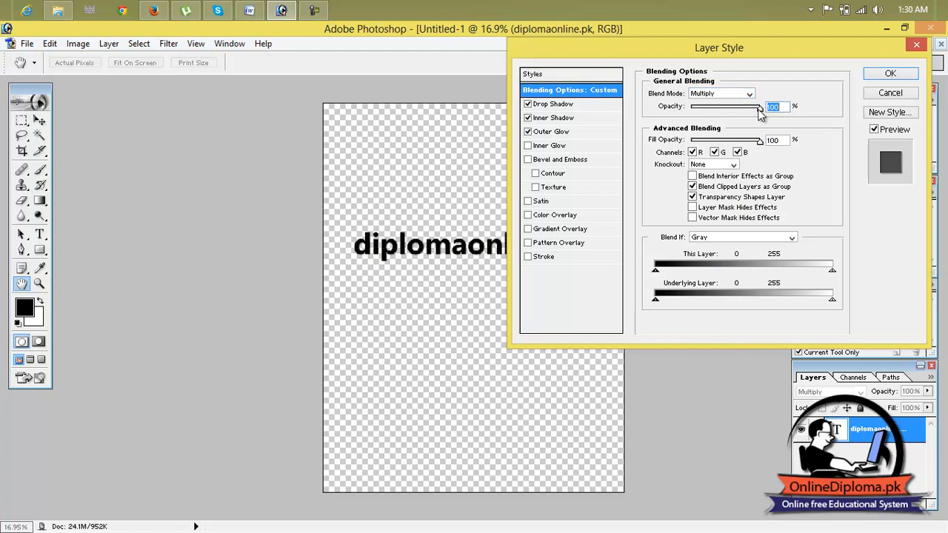
# Enable Inner Glow and Vector Mask Hides Effects for the text layer, with Blend If set to Gray
pyautogui.click(530, 148)
pyautogui.click(529, 148)
pyautogui.click(530, 149)
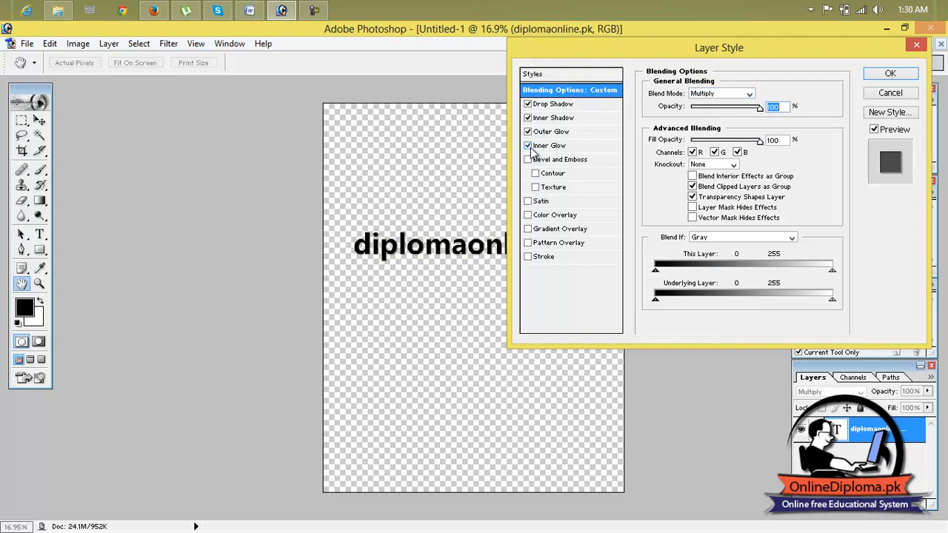
pyautogui.click(697, 218)
pyautogui.click(714, 237)
pyautogui.click(719, 245)
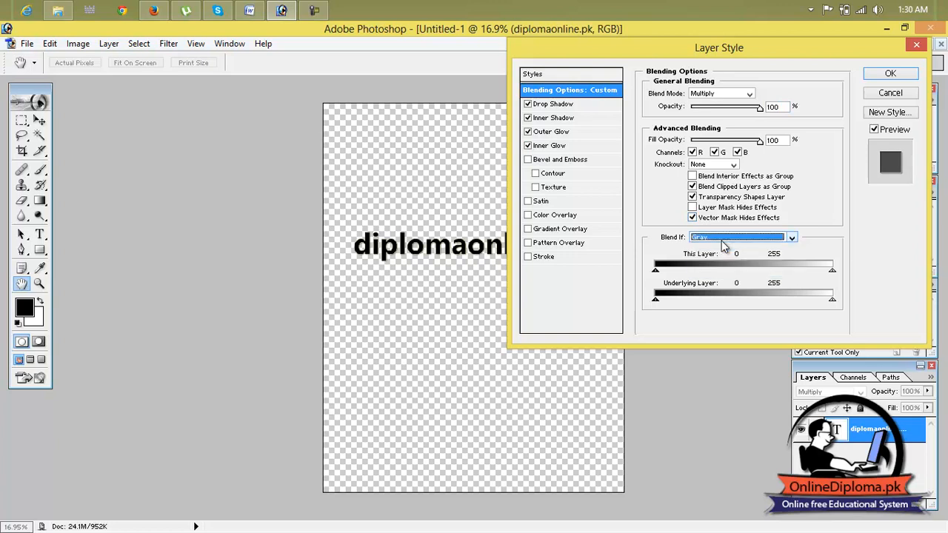
# Try Bevel and Emboss with Contour and Texture, Shallow knockout and 61% fill opacity on the text layer, and discard the layer style changes
pyautogui.click(529, 160)
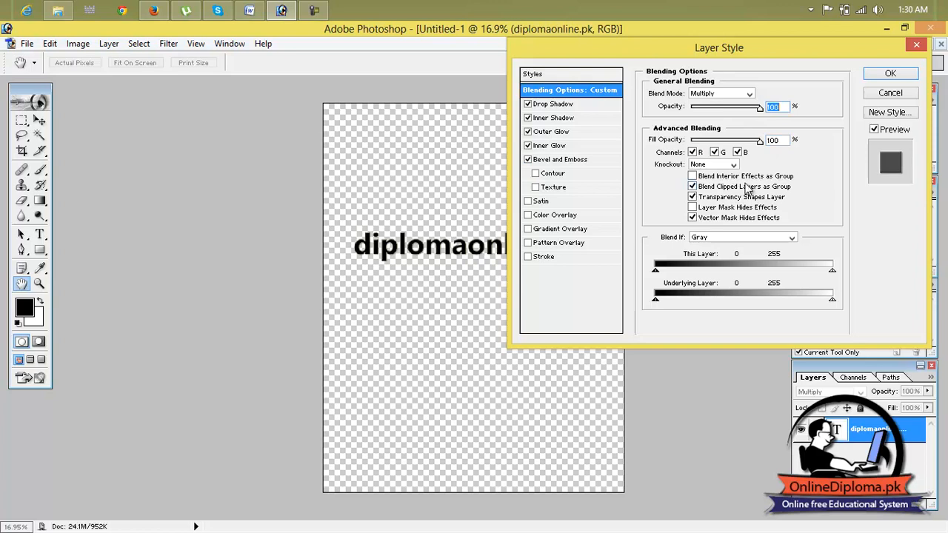
pyautogui.click(733, 164)
pyautogui.click(722, 186)
pyautogui.moveTo(759, 140); pyautogui.dragTo(736, 142)
pyautogui.click(536, 174)
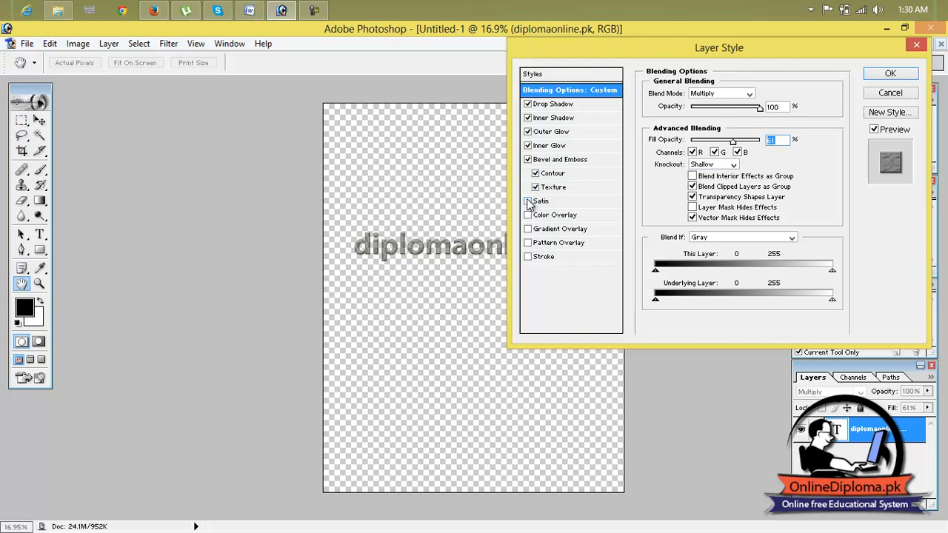
pyautogui.click(916, 44)
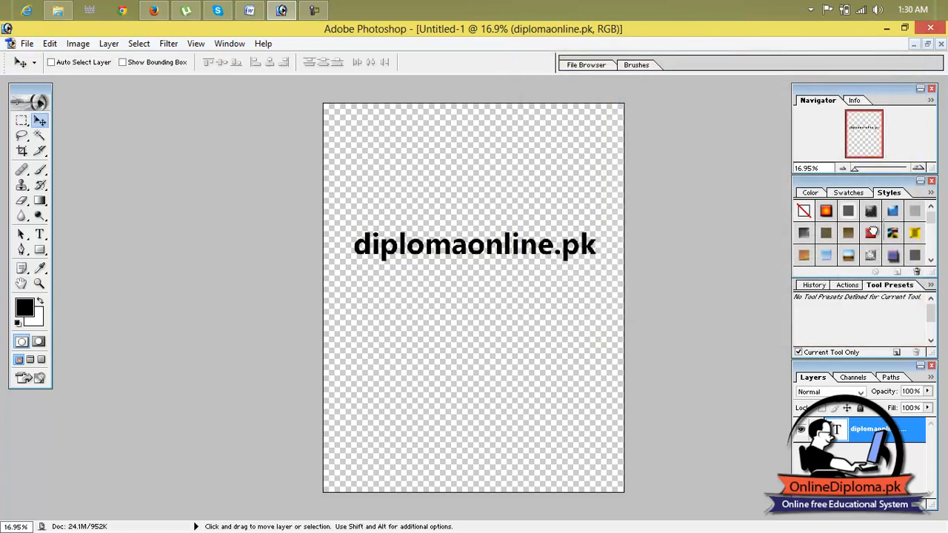
# Try preset styles on the text layer, ending with the blue-purple beveled style with a drop shadow
pyautogui.click(871, 258)
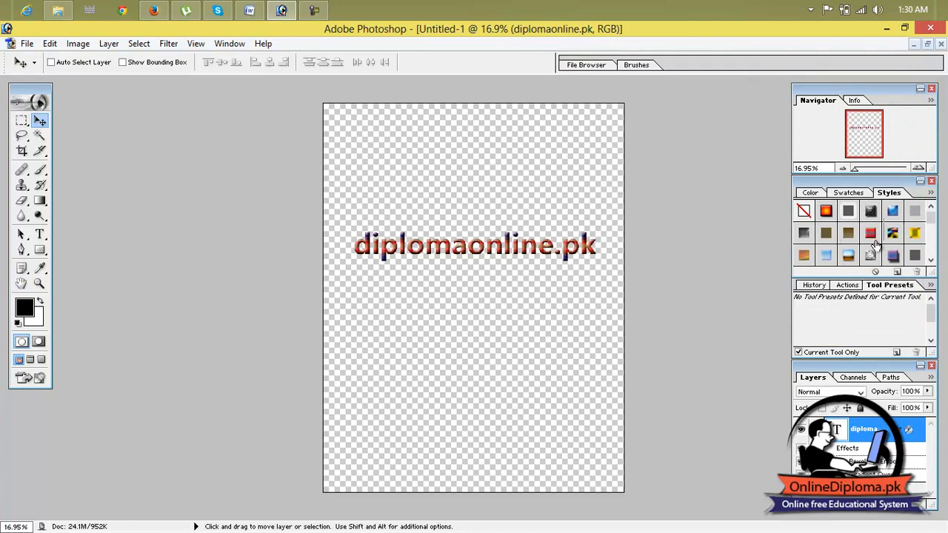
pyautogui.click(931, 260)
pyautogui.click(894, 246)
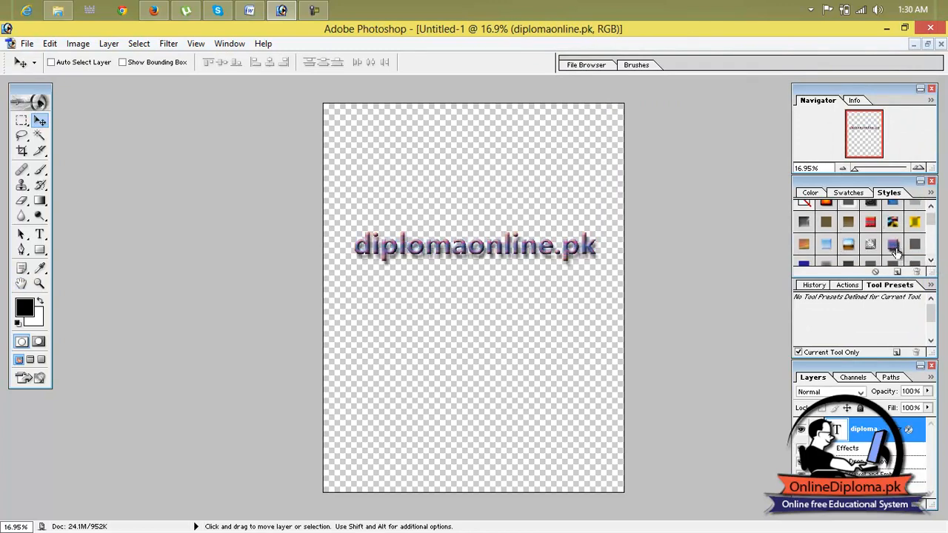
# Open the text layer's Blending Options, enable Inner Shadow, Inner Glow and Outer Glow, and set opacity to 99% and fill opacity to 98%
pyautogui.rightClick(852, 430)
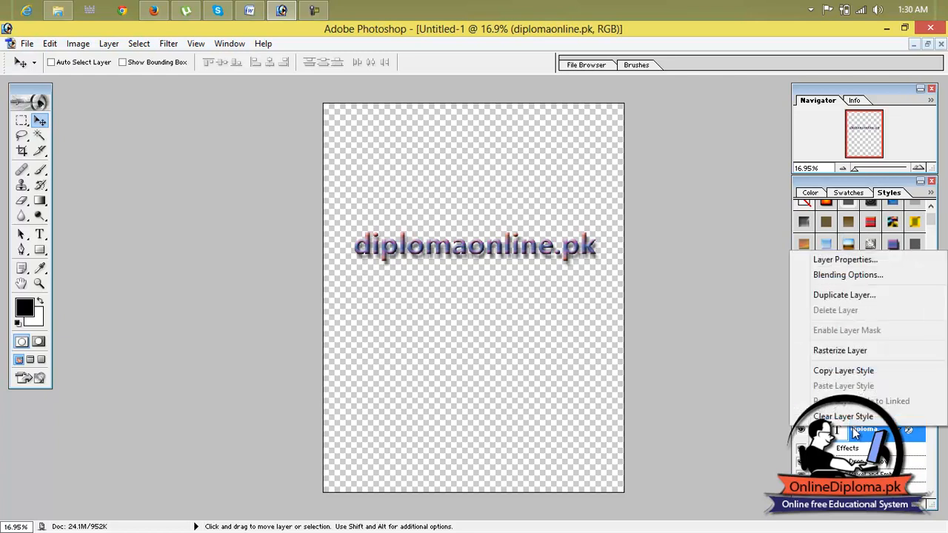
pyautogui.click(854, 277)
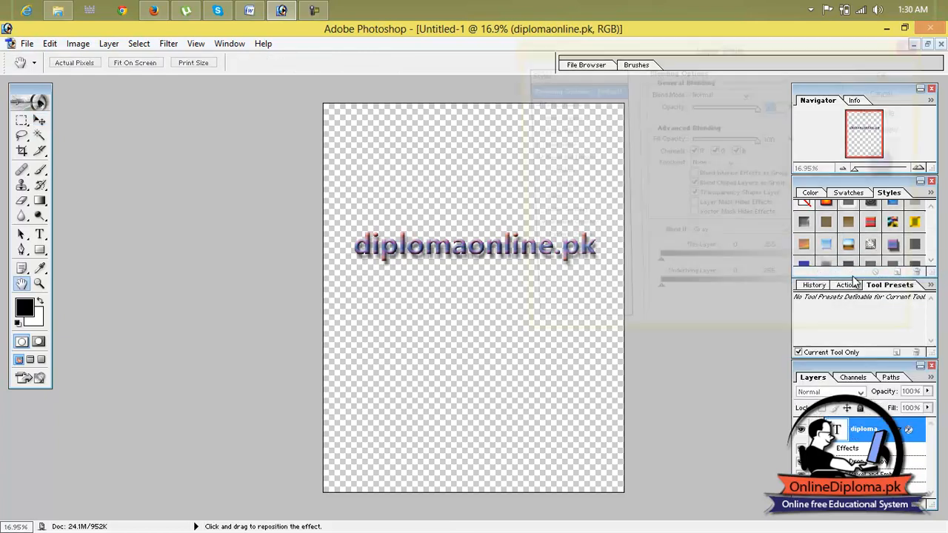
pyautogui.moveTo(662, 44); pyautogui.dragTo(782, 47)
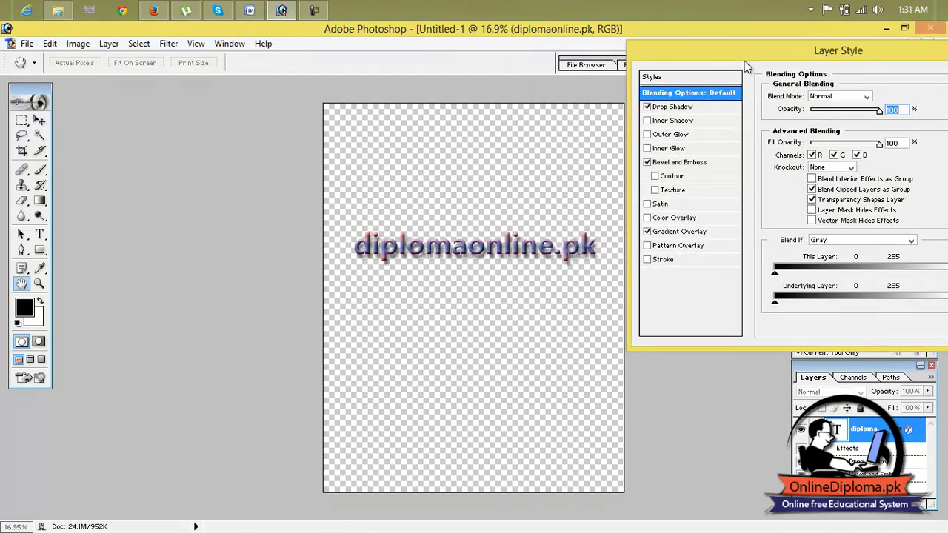
pyautogui.click(648, 121)
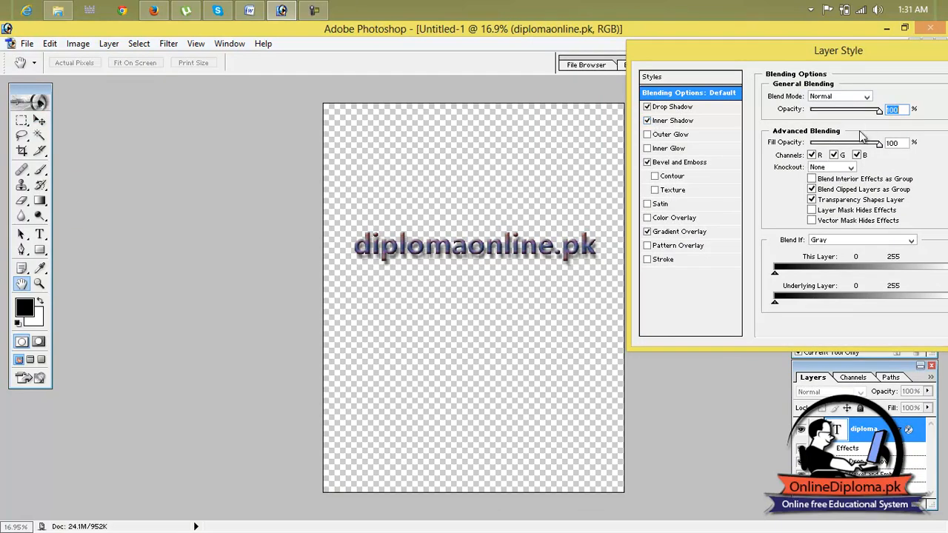
pyautogui.moveTo(880, 111); pyautogui.dragTo(879, 149)
pyautogui.click(661, 150)
pyautogui.click(656, 135)
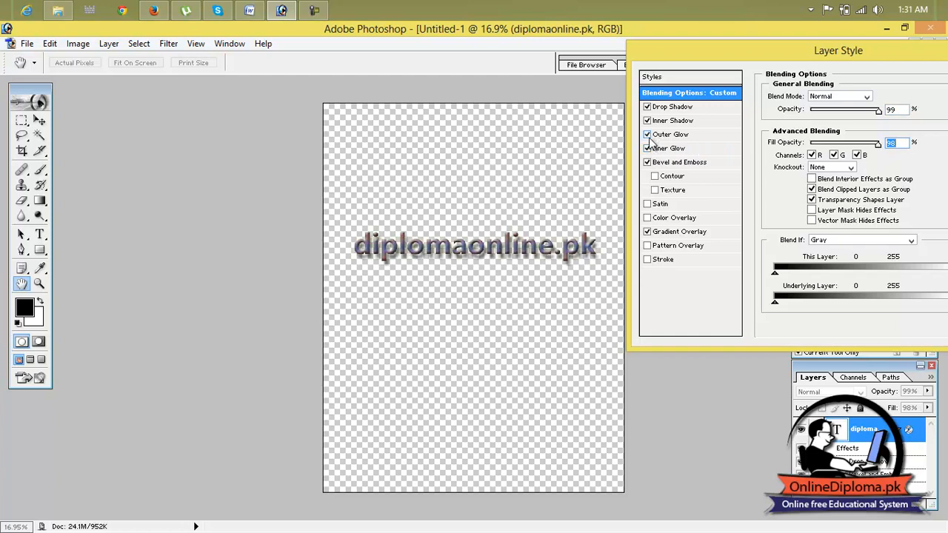
# Enable Contour, Texture, Satin, Color Overlay, Pattern Overlay and Stroke for the text layer
pyautogui.click(655, 190)
pyautogui.click(647, 204)
pyautogui.click(647, 217)
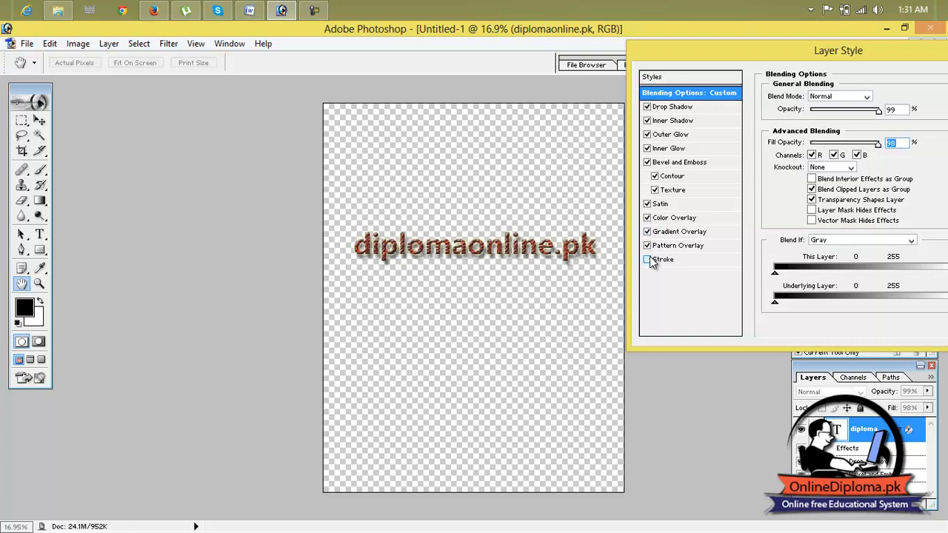
pyautogui.click(648, 259)
# Set the text layer's opacity to 88%, its blend mode to Multiply and its knockout to Deep
pyautogui.moveTo(800, 53); pyautogui.dragTo(739, 35)
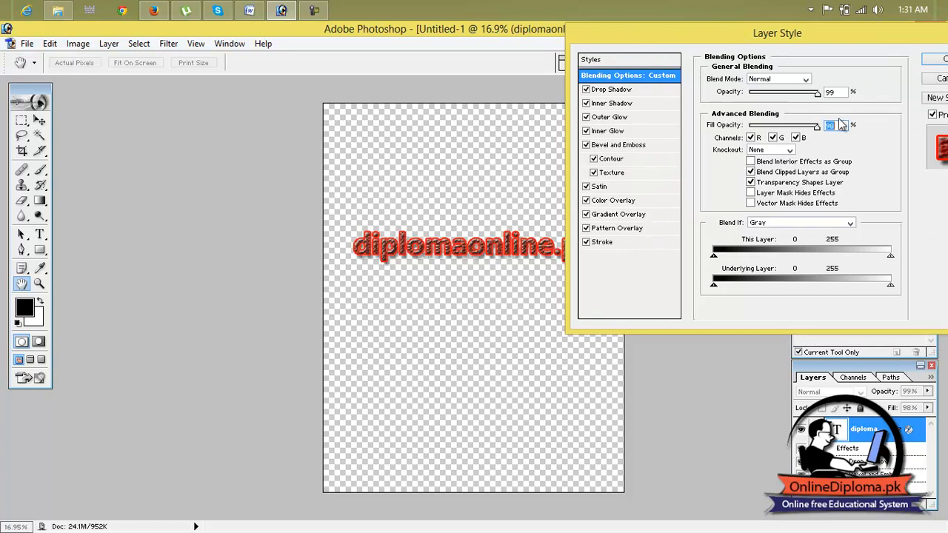
pyautogui.moveTo(870, 39); pyautogui.dragTo(834, 50)
pyautogui.moveTo(787, 100)
pyautogui.mouseDown()
pyautogui.moveTo(763, 97)
pyautogui.moveTo(775, 97)
pyautogui.mouseUp()
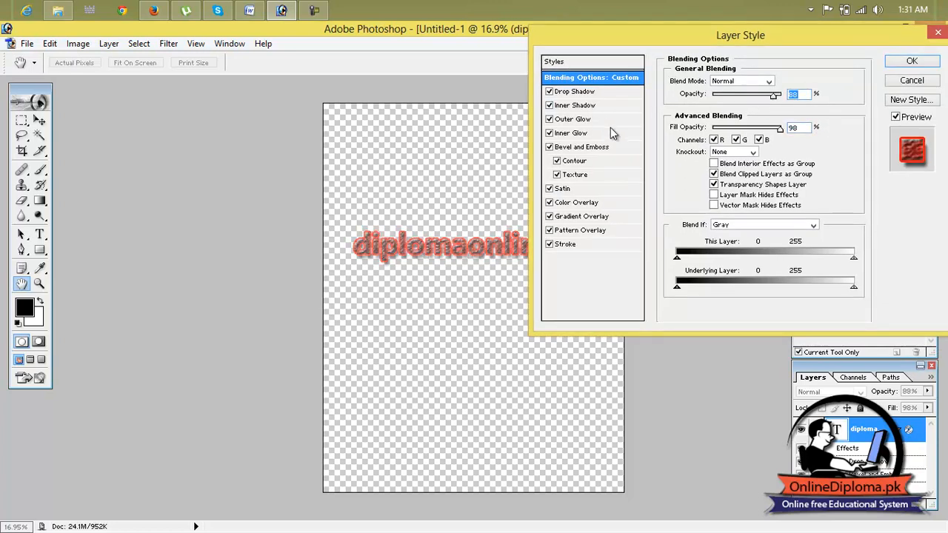
pyautogui.click(722, 81)
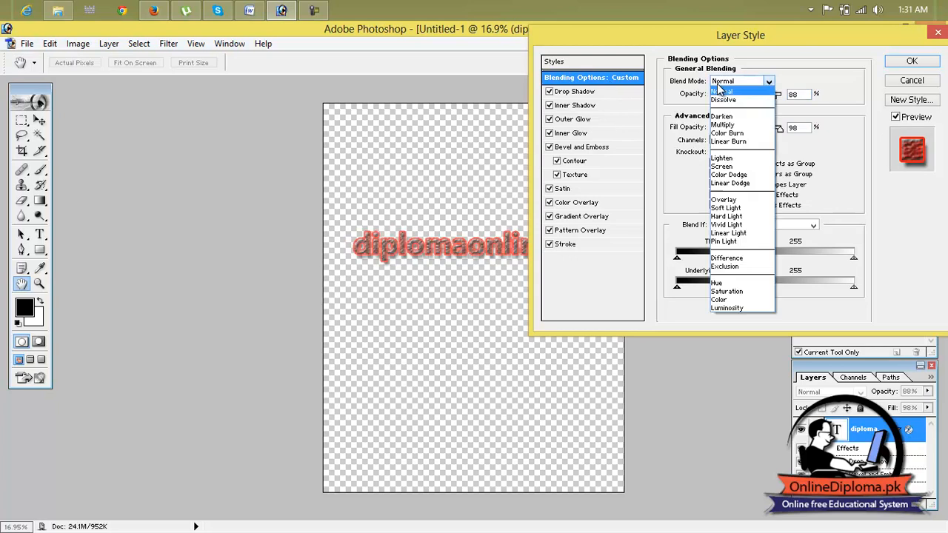
pyautogui.click(723, 125)
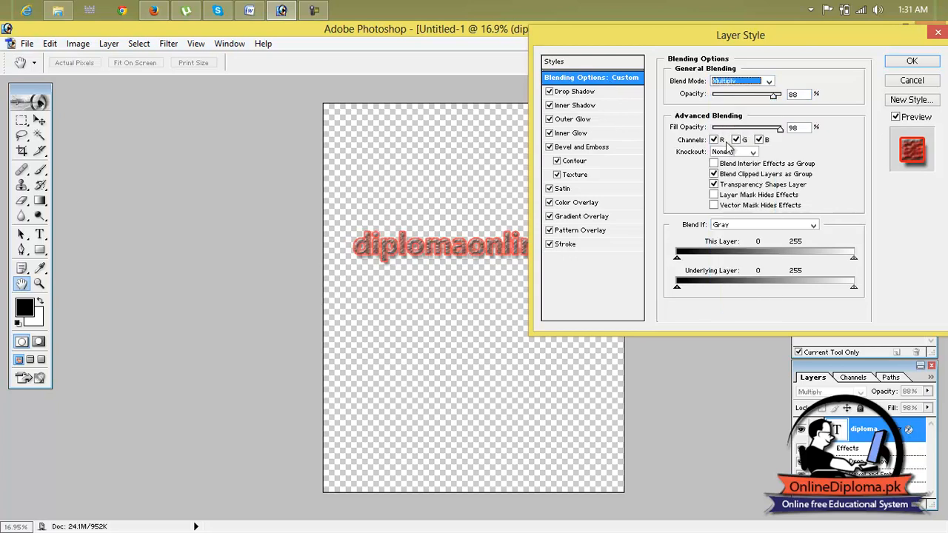
pyautogui.click(730, 151)
pyautogui.click(747, 177)
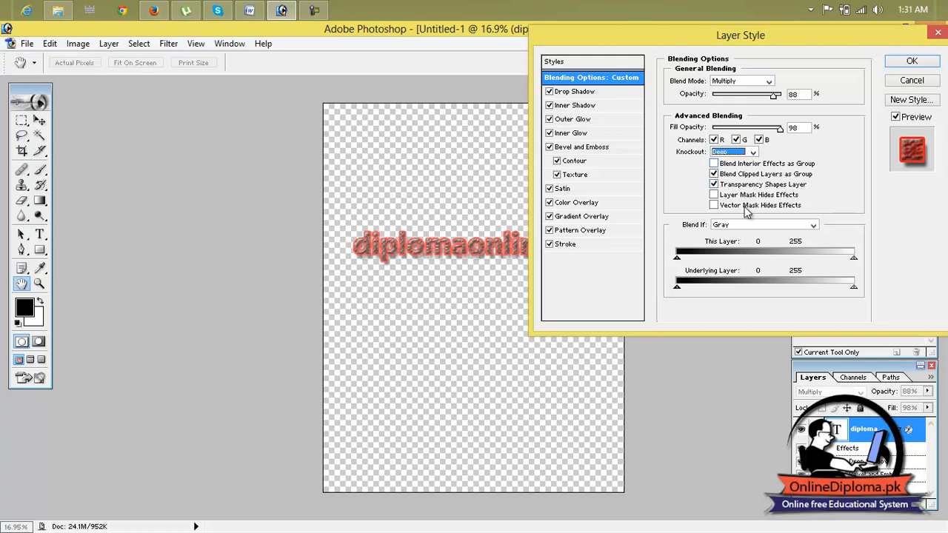
# Set the Blend If black point of This Layer to about 141, fill opacity to 16% and opacity to 86%
pyautogui.moveTo(678, 260); pyautogui.dragTo(718, 260)
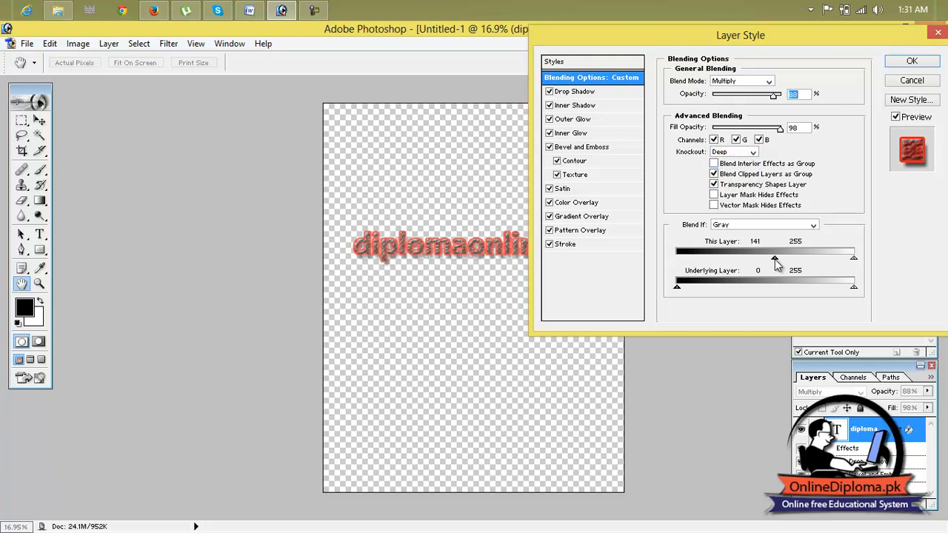
pyautogui.moveTo(777, 127); pyautogui.dragTo(724, 129)
pyautogui.moveTo(771, 100)
pyautogui.mouseDown()
pyautogui.moveTo(756, 102)
pyautogui.moveTo(774, 105)
pyautogui.mouseUp()
# Widen the text's stroke to 57 px and increase the Drop Shadow distance and the Inner Shadow opacity
pyautogui.click(564, 245)
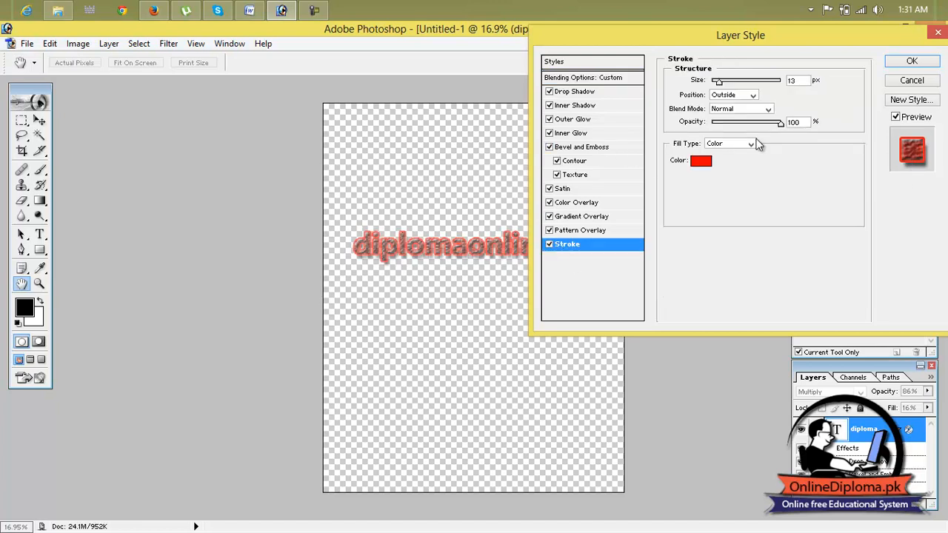
pyautogui.moveTo(717, 83)
pyautogui.mouseDown()
pyautogui.moveTo(744, 82)
pyautogui.moveTo(730, 81)
pyautogui.mouseUp()
pyautogui.click(585, 93)
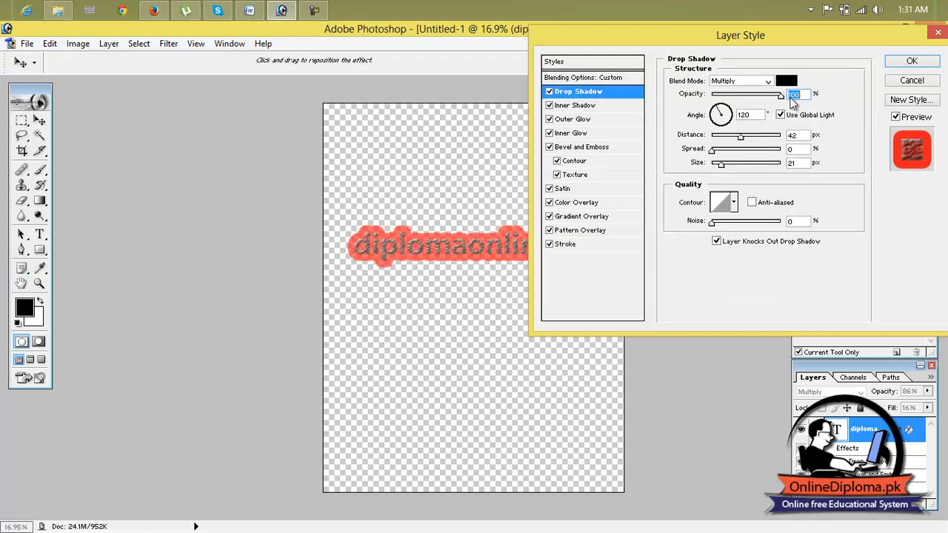
pyautogui.moveTo(740, 138)
pyautogui.mouseDown()
pyautogui.moveTo(781, 143)
pyautogui.moveTo(741, 140)
pyautogui.moveTo(746, 154)
pyautogui.mouseUp()
pyautogui.click(596, 106)
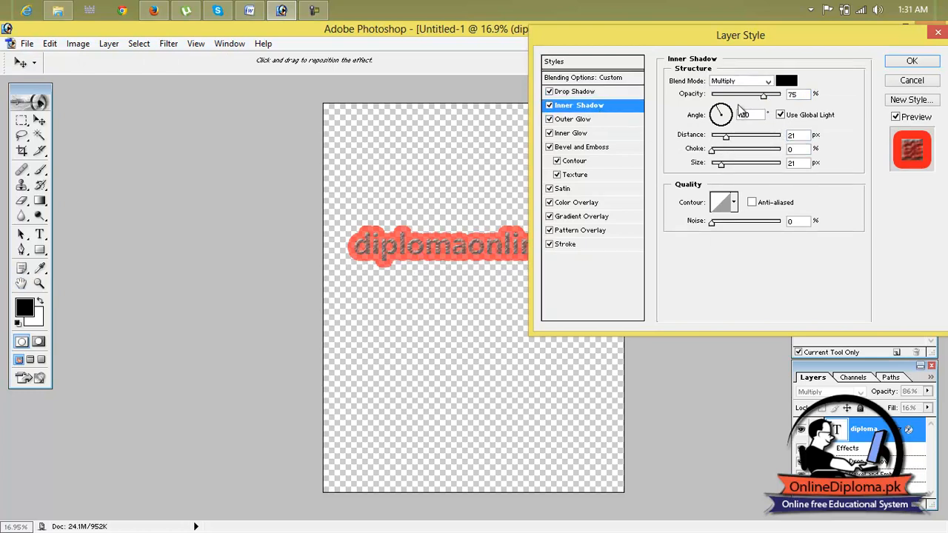
pyautogui.moveTo(764, 96); pyautogui.dragTo(779, 96)
# Reduce the text's stroke to 57% opacity and a size of 16 px
pyautogui.moveTo(715, 38); pyautogui.dragTo(827, 61)
pyautogui.click(677, 267)
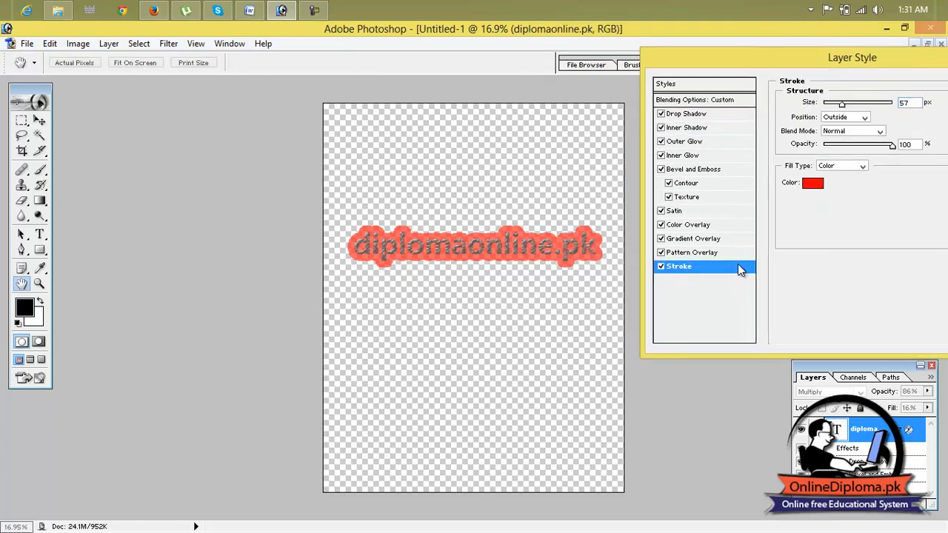
pyautogui.moveTo(898, 151)
pyautogui.mouseDown()
pyautogui.moveTo(818, 155)
pyautogui.moveTo(863, 151)
pyautogui.mouseUp()
pyautogui.moveTo(847, 109)
pyautogui.mouseDown()
pyautogui.moveTo(885, 106)
pyautogui.moveTo(830, 102)
pyautogui.mouseUp()
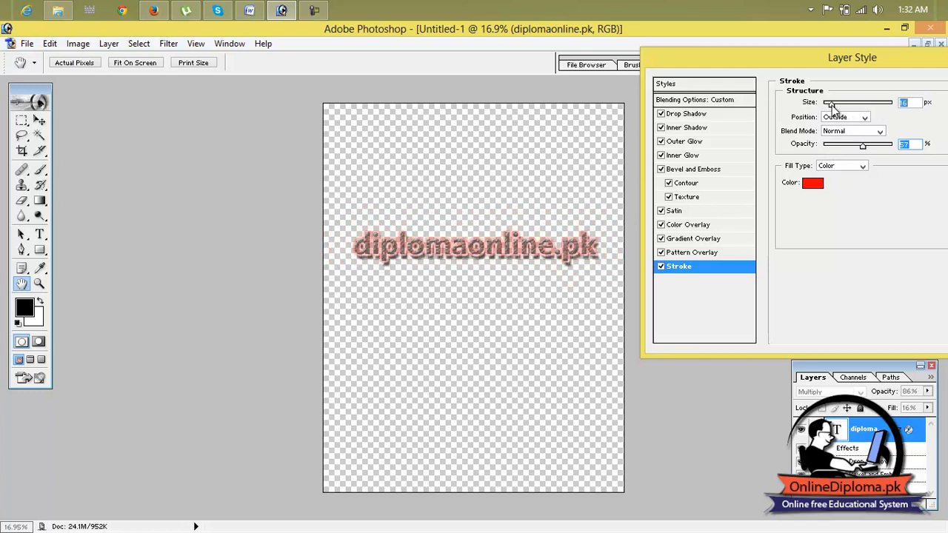
# Try an Outer Glow with 76% opacity and 75% noise, and close the layer style settings without applying the changes
pyautogui.click(674, 143)
pyautogui.moveTo(875, 118)
pyautogui.mouseDown()
pyautogui.moveTo(885, 116)
pyautogui.moveTo(877, 118)
pyautogui.mouseUp()
pyautogui.moveTo(824, 132); pyautogui.dragTo(875, 133)
pyautogui.moveTo(881, 75); pyautogui.dragTo(678, 103)
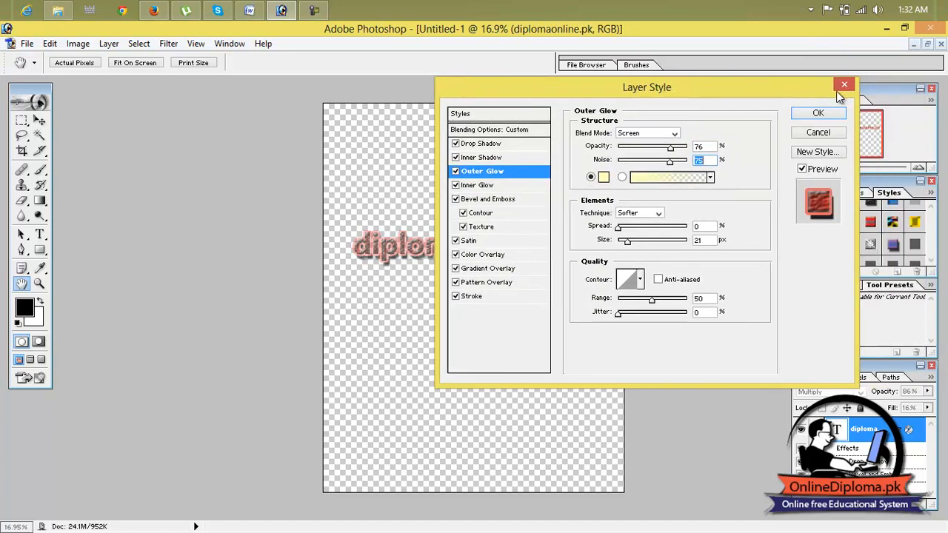
pyautogui.click(840, 89)
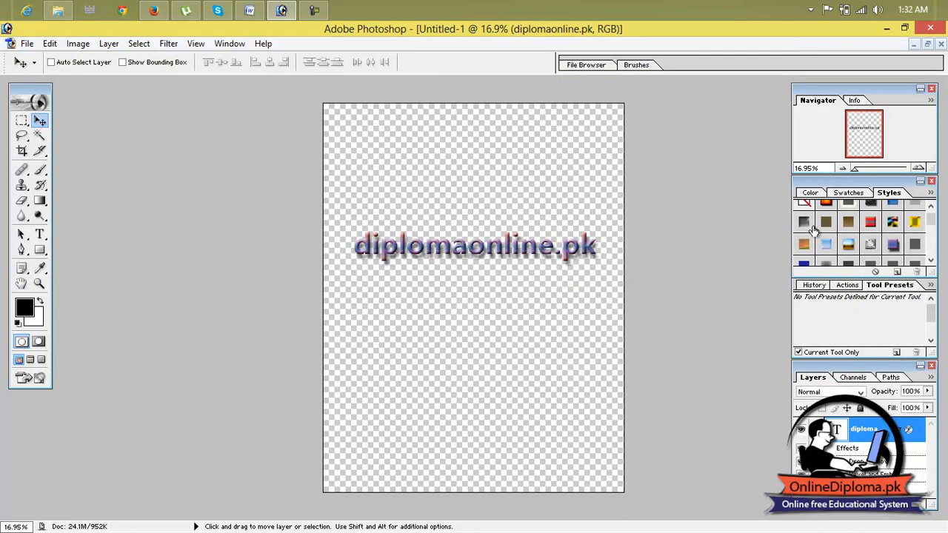
# Apply the preset style with the glowing orange-red center to the text layer and open its Blending Options
pyautogui.scroll(1, 815, 237)
pyautogui.click(827, 217)
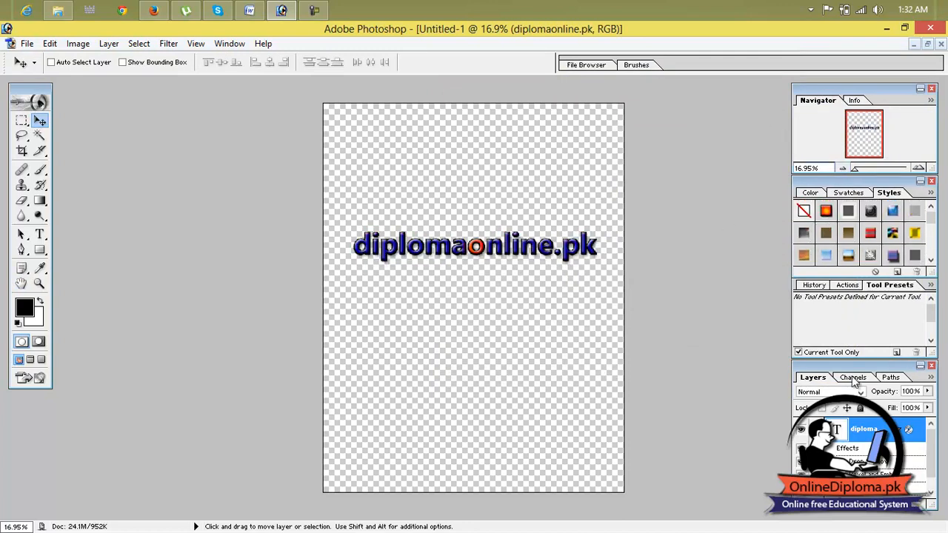
pyautogui.rightClick(861, 424)
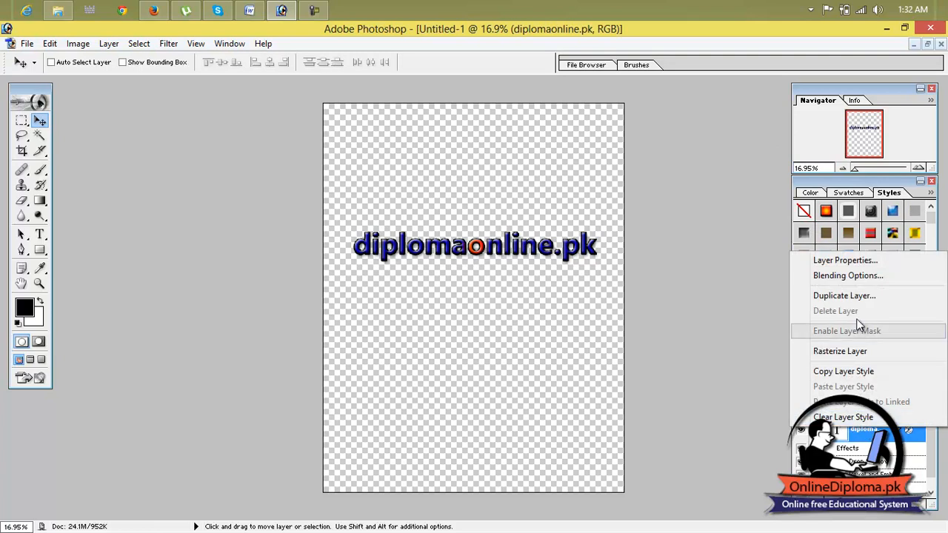
pyautogui.click(852, 278)
pyautogui.moveTo(605, 82); pyautogui.dragTo(698, 81)
# Enable Inner Shadow with 81% opacity, 133° angle, 46 px distance, 72% choke, 0 px size and 3% noise
pyautogui.click(572, 154)
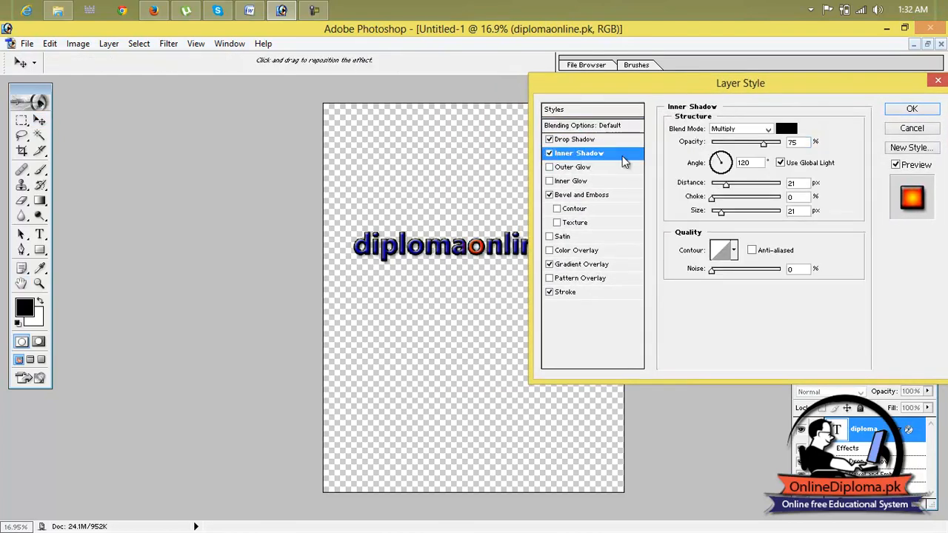
pyautogui.moveTo(770, 144)
pyautogui.mouseDown()
pyautogui.moveTo(721, 146)
pyautogui.moveTo(780, 145)
pyautogui.mouseUp()
pyautogui.moveTo(727, 190); pyautogui.dragTo(747, 191)
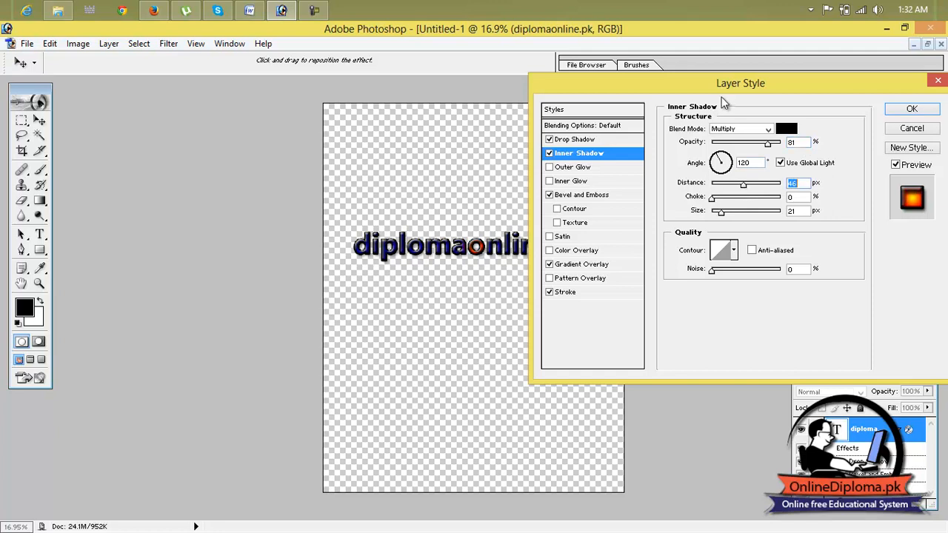
pyautogui.moveTo(719, 88); pyautogui.dragTo(793, 80)
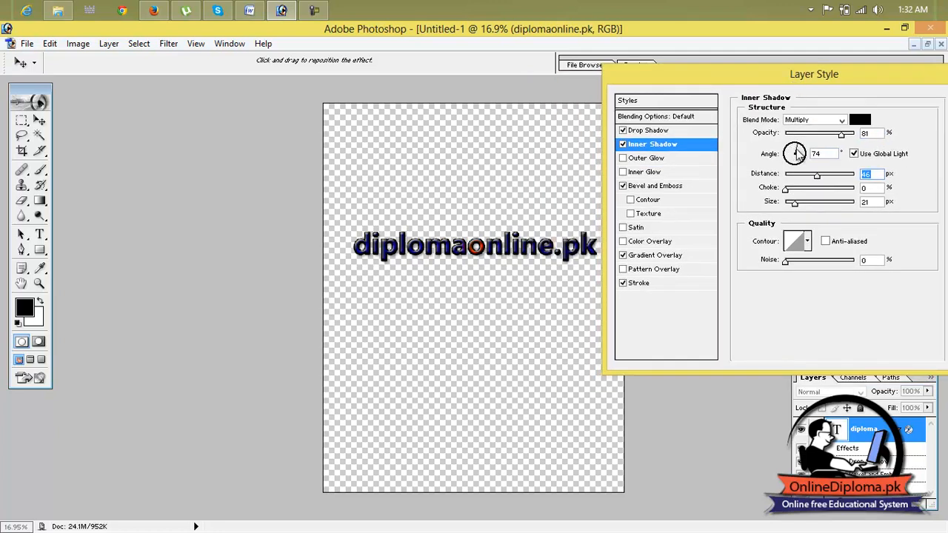
pyautogui.moveTo(804, 153)
pyautogui.mouseDown()
pyautogui.moveTo(807, 173)
pyautogui.moveTo(791, 152)
pyautogui.mouseUp()
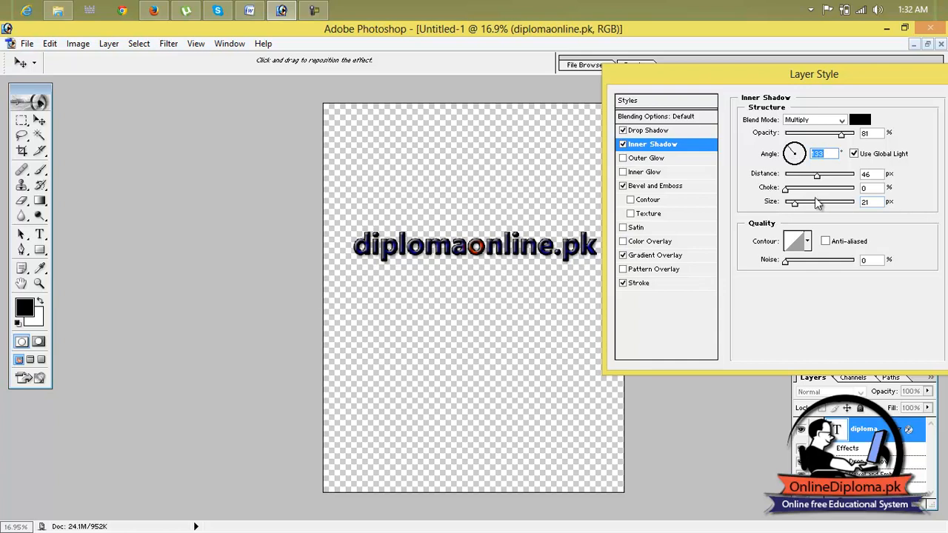
pyautogui.moveTo(786, 190); pyautogui.dragTo(779, 209)
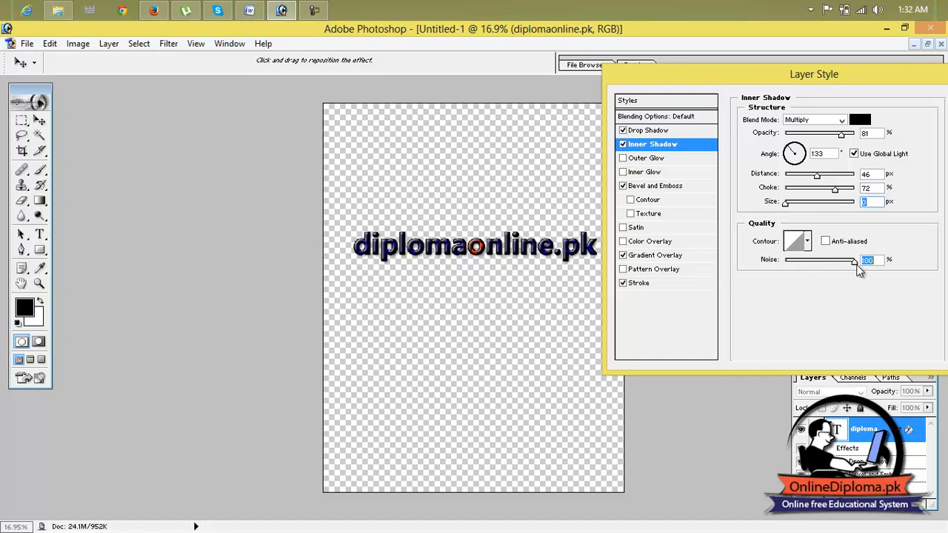
pyautogui.moveTo(842, 271); pyautogui.dragTo(788, 266)
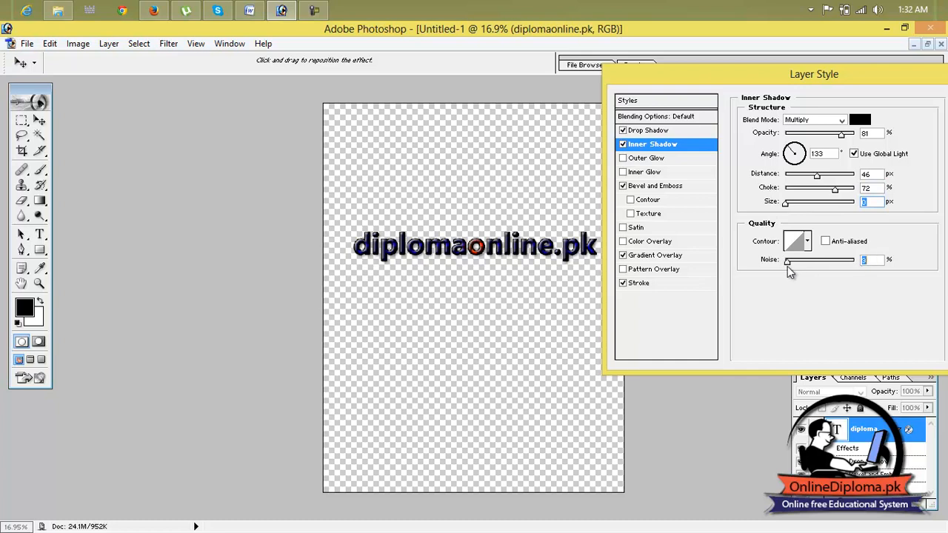
# Enable Outer Glow with 98% opacity and 77% noise, and fill it with the violet-green-orange gradient
pyautogui.click(649, 164)
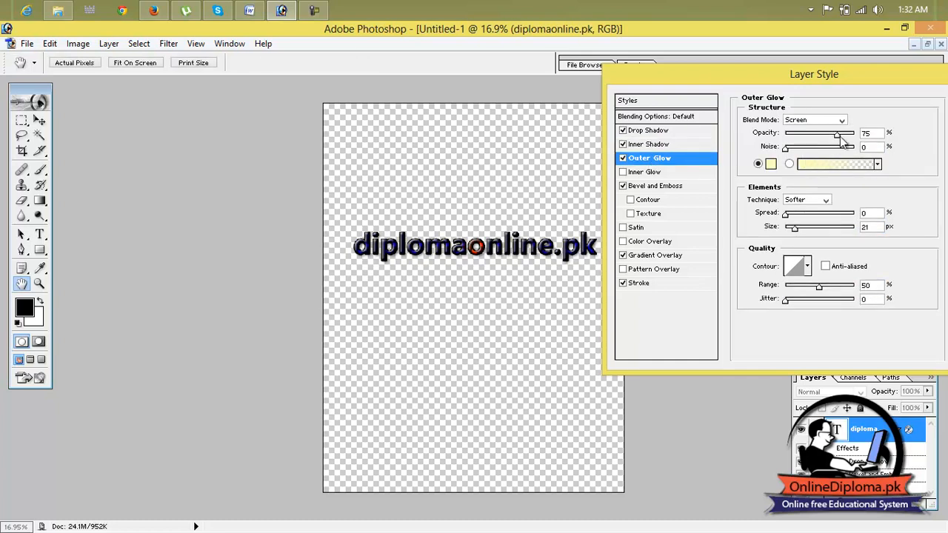
pyautogui.moveTo(856, 135)
pyautogui.mouseDown()
pyautogui.moveTo(806, 135)
pyautogui.moveTo(854, 137)
pyautogui.mouseUp()
pyautogui.moveTo(787, 146); pyautogui.dragTo(839, 151)
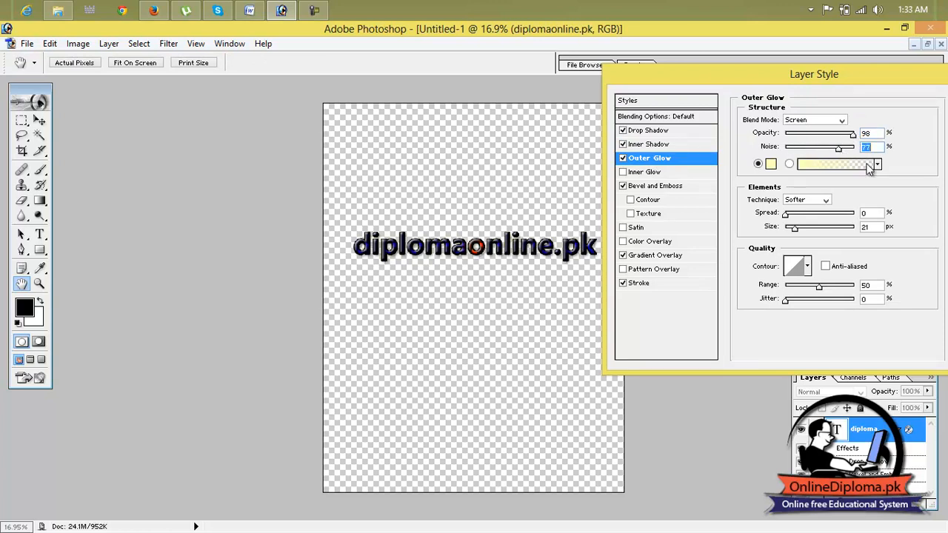
pyautogui.click(877, 164)
pyautogui.click(822, 215)
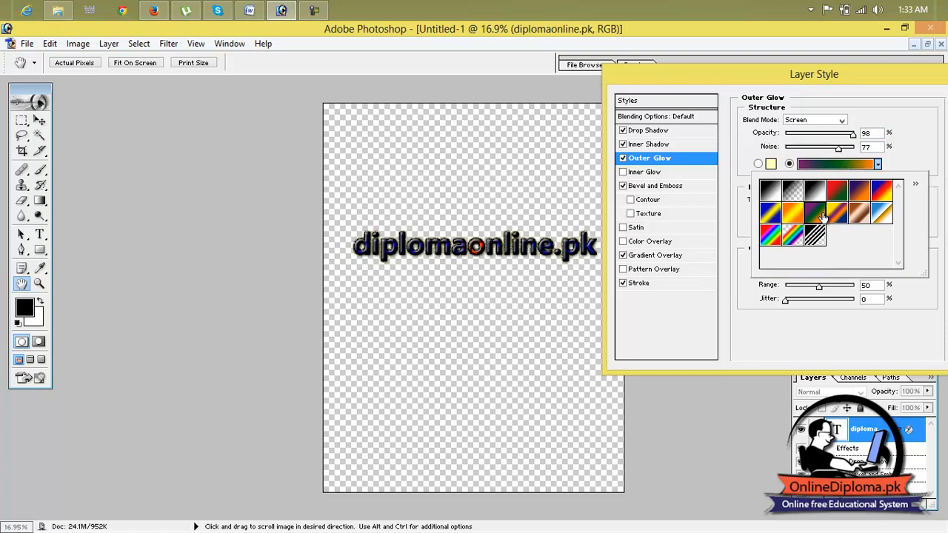
# Try the copper and blue-red-yellow gradient presets among others on the Outer Glow, and switch its fill to the solid pale yellow
pyautogui.click(841, 215)
pyautogui.click(861, 215)
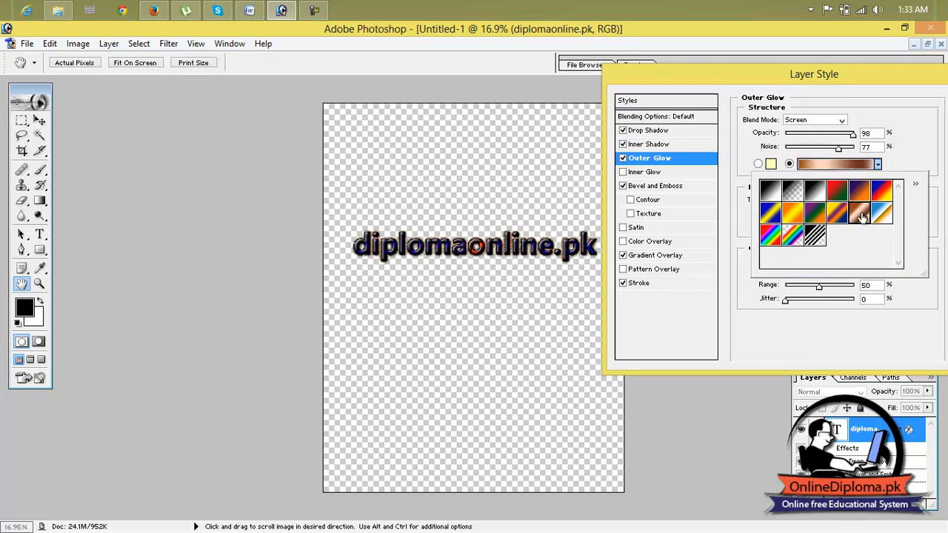
pyautogui.click(881, 192)
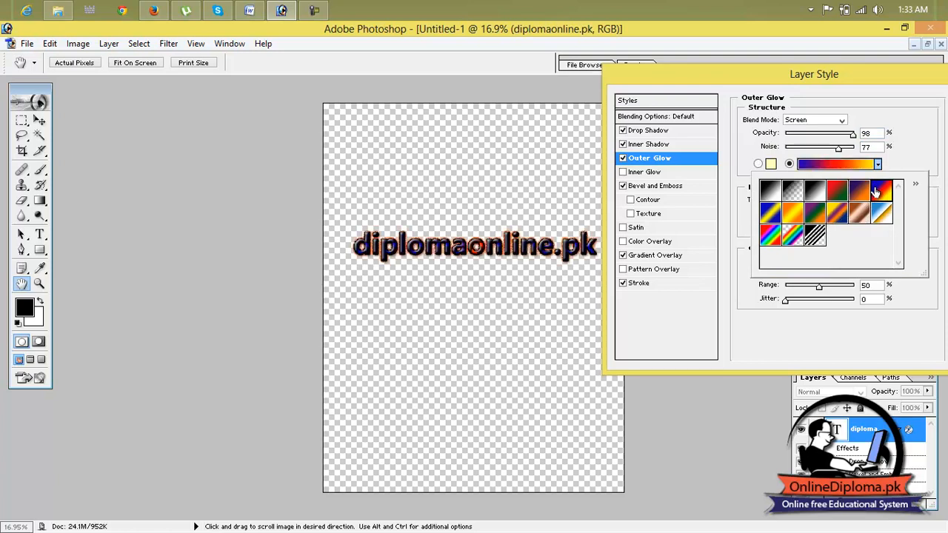
pyautogui.click(790, 192)
pyautogui.click(758, 164)
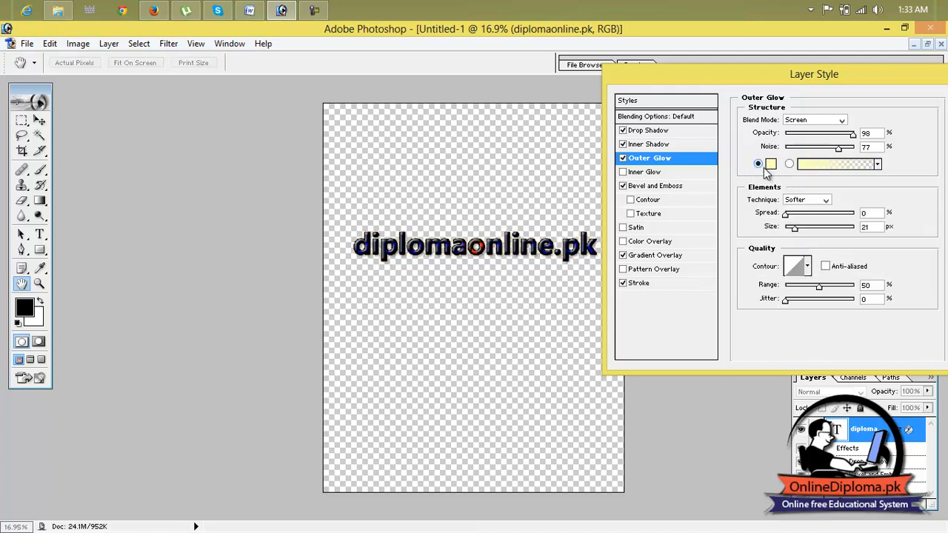
# Open the Outer Glow gradient for editing, try several presets and load Violet, Orange
pyautogui.click(835, 165)
pyautogui.click(800, 174)
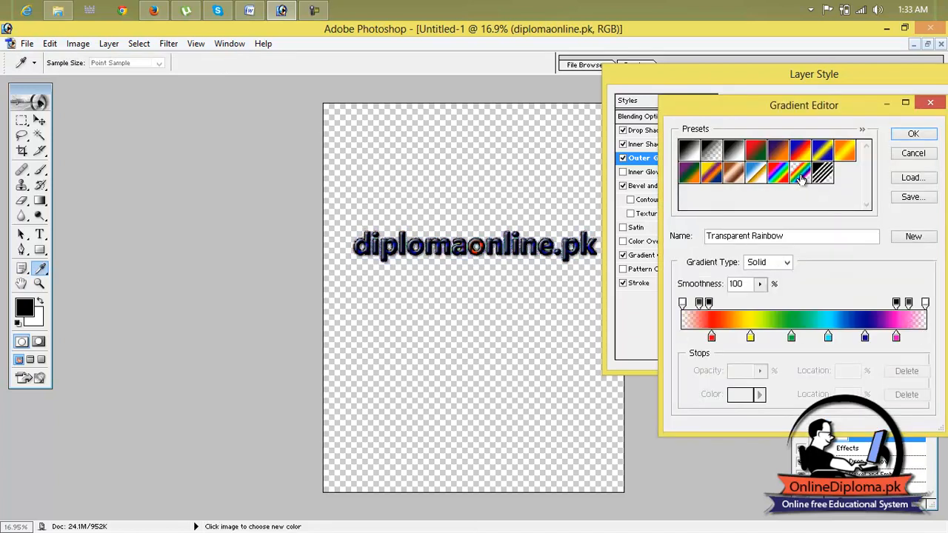
pyautogui.click(843, 152)
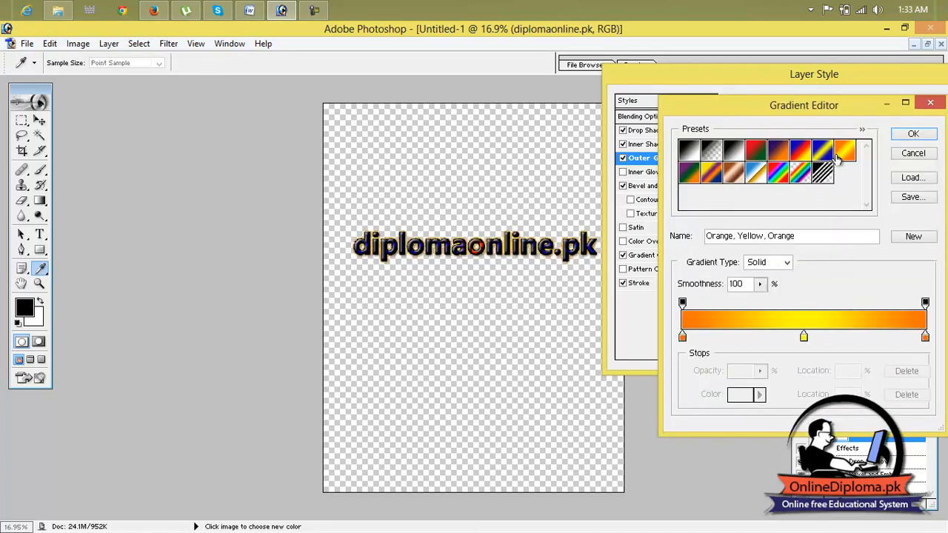
pyautogui.click(806, 156)
pyautogui.click(784, 158)
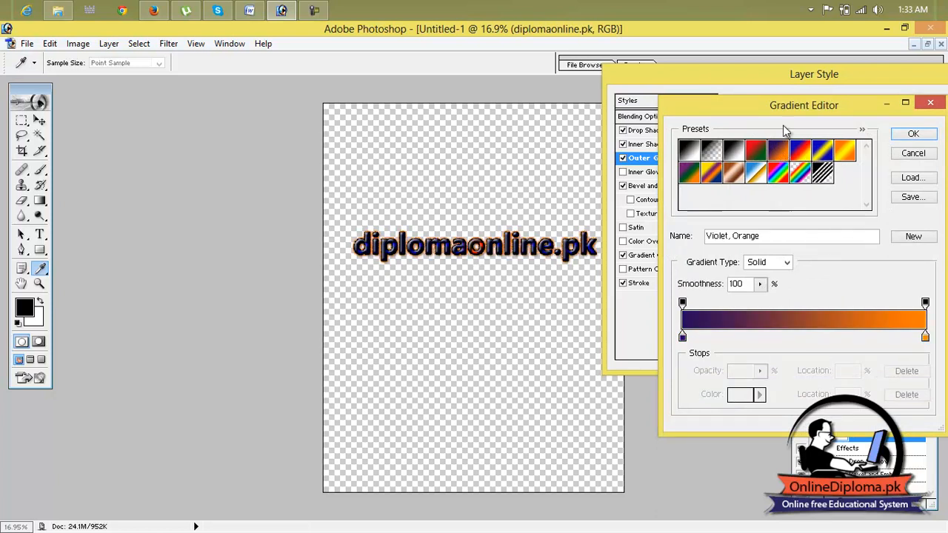
# Move the Violet, Orange gradient's orange stop close to the violet end, its starting opacity stop to the middle and the violet stop to 12%
pyautogui.moveTo(782, 104); pyautogui.dragTo(751, 89)
pyautogui.moveTo(895, 321); pyautogui.dragTo(719, 323)
pyautogui.moveTo(652, 289); pyautogui.dragTo(781, 289)
pyautogui.moveTo(653, 323); pyautogui.dragTo(680, 323)
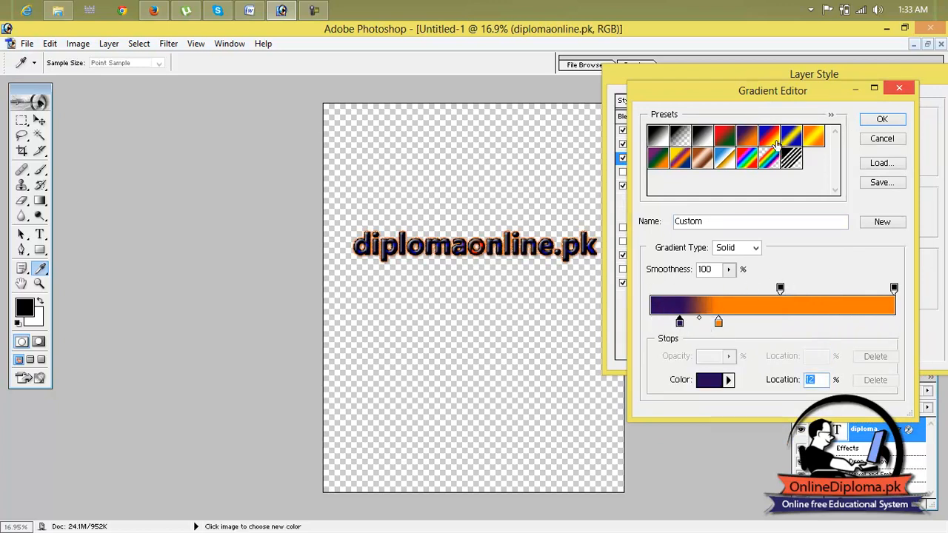
# Apply the Spectrum gradient to the Outer Glow with its first red and opacity stops moved inward and its magenta stop at 15% recolored yellow
pyautogui.click(773, 142)
pyautogui.click(750, 157)
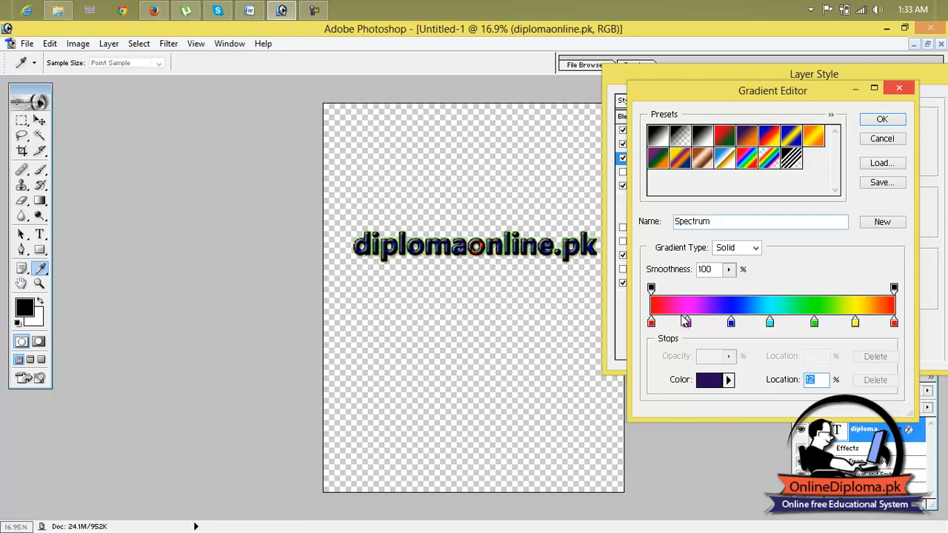
pyautogui.moveTo(652, 323); pyautogui.dragTo(669, 323)
pyautogui.moveTo(652, 291); pyautogui.dragTo(684, 290)
pyautogui.click(688, 323)
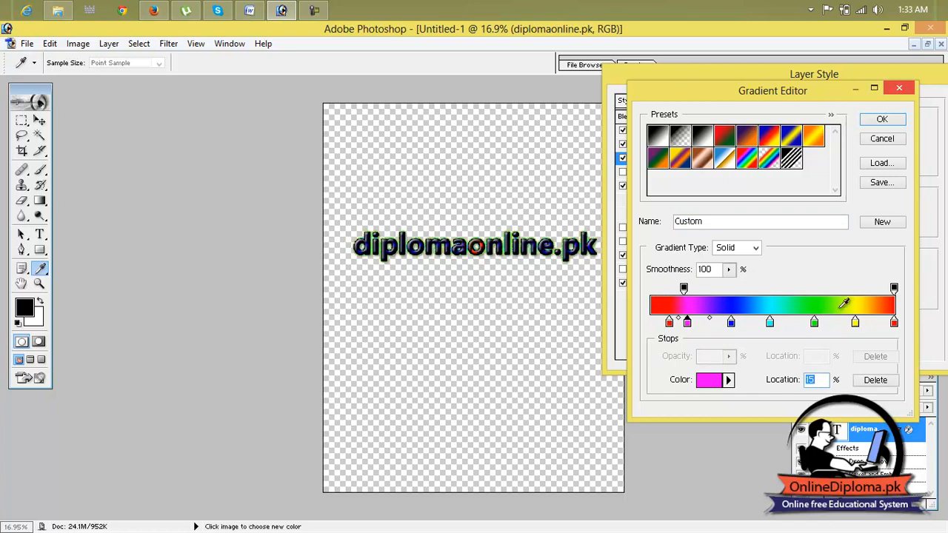
pyautogui.click(859, 303)
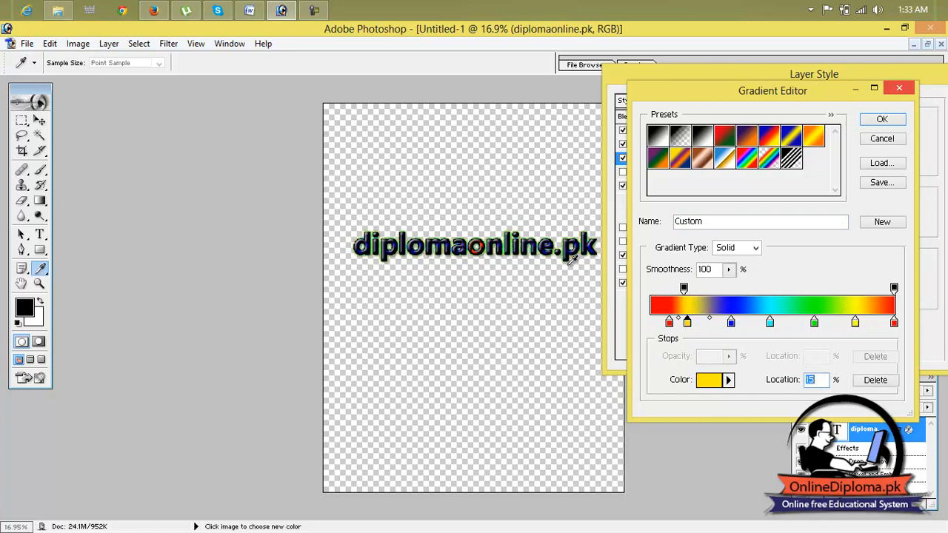
pyautogui.click(881, 122)
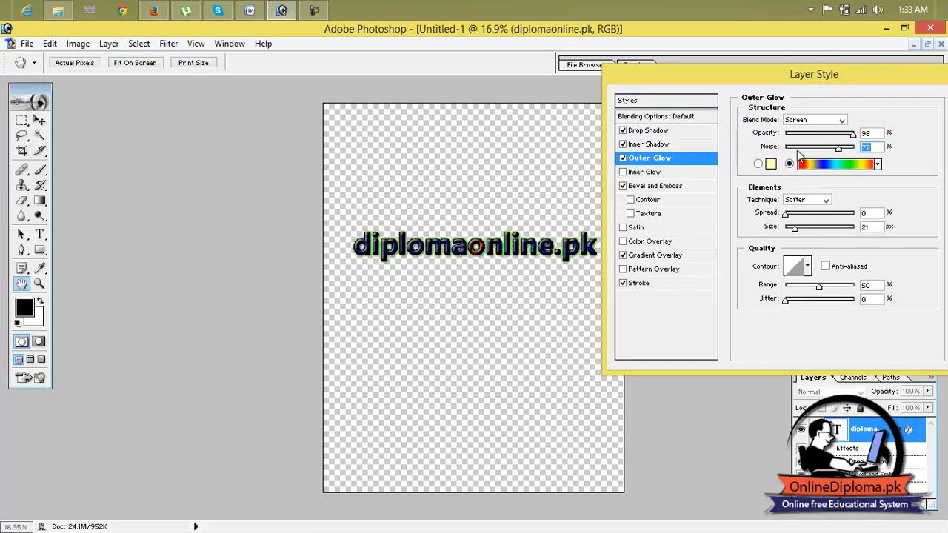
# Enable Inner Glow with 39% opacity, 15% noise, Center source, 77% choke, 174 px size and 80% jitter, and enable the bevel's Contour
pyautogui.moveTo(787, 301)
pyautogui.mouseDown()
pyautogui.moveTo(837, 302)
pyautogui.moveTo(787, 302)
pyautogui.mouseUp()
pyautogui.click(638, 174)
pyautogui.moveTo(787, 150)
pyautogui.mouseDown()
pyautogui.moveTo(836, 152)
pyautogui.moveTo(797, 152)
pyautogui.mouseUp()
pyautogui.moveTo(788, 230); pyautogui.dragTo(835, 246)
pyautogui.click(796, 215)
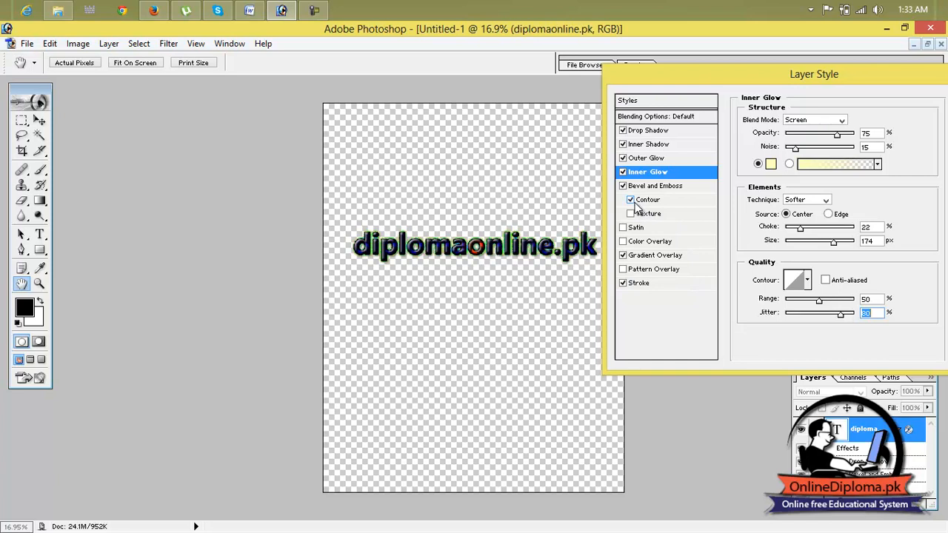
pyautogui.moveTo(800, 231); pyautogui.dragTo(840, 230)
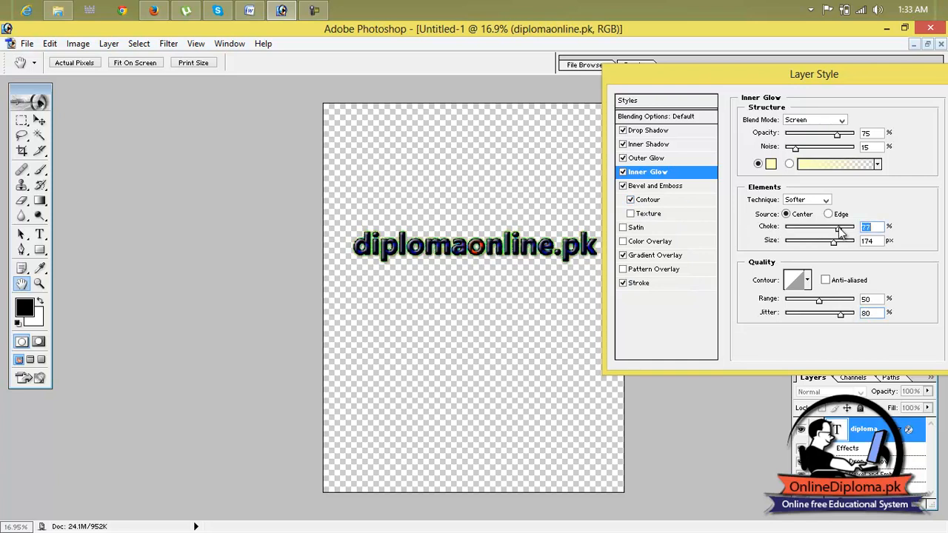
pyautogui.moveTo(838, 137); pyautogui.dragTo(811, 140)
# Try Multiply and Dissolve for the Inner Glow, settle on Normal with 80% range, and enable the bevel's Texture
pyautogui.click(815, 119)
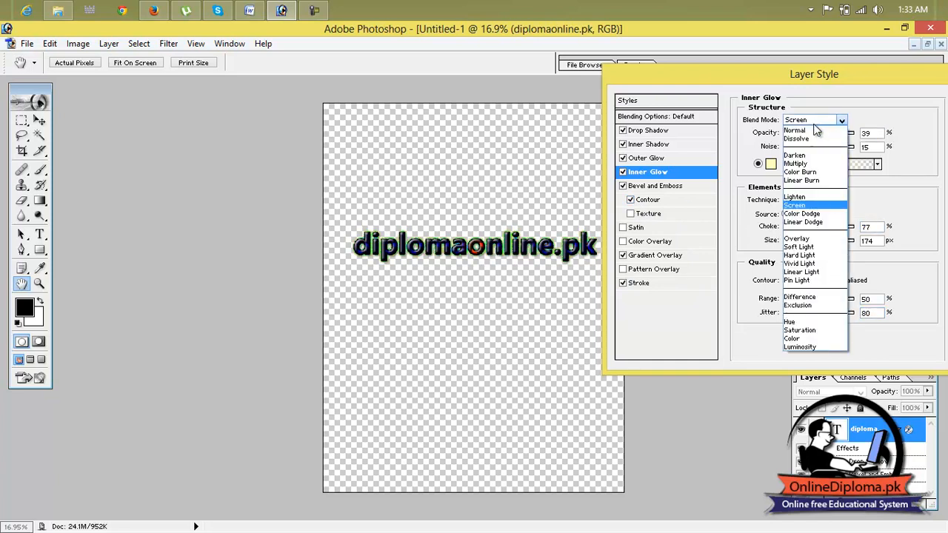
pyautogui.click(808, 163)
pyautogui.click(810, 119)
pyautogui.click(808, 138)
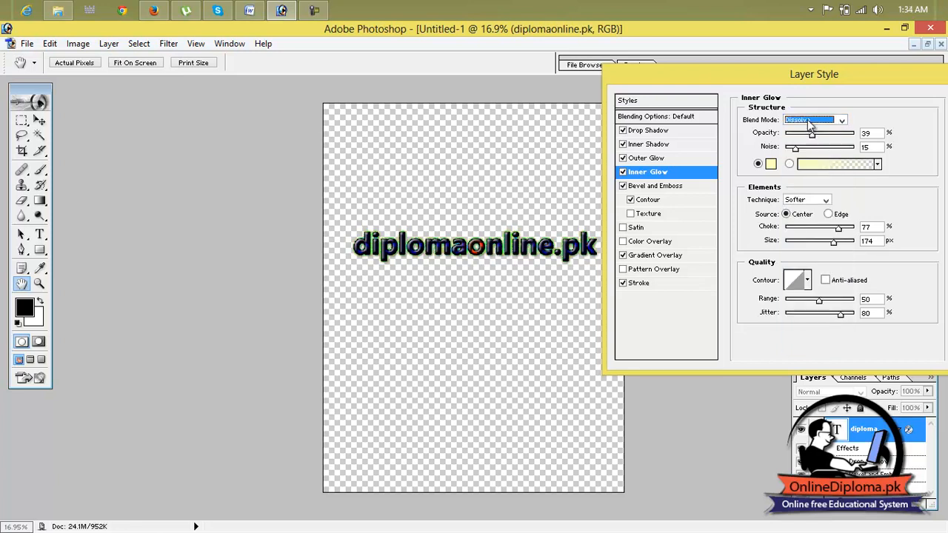
pyautogui.click(809, 120)
pyautogui.click(812, 130)
pyautogui.moveTo(821, 300); pyautogui.dragTo(841, 301)
pyautogui.click(631, 213)
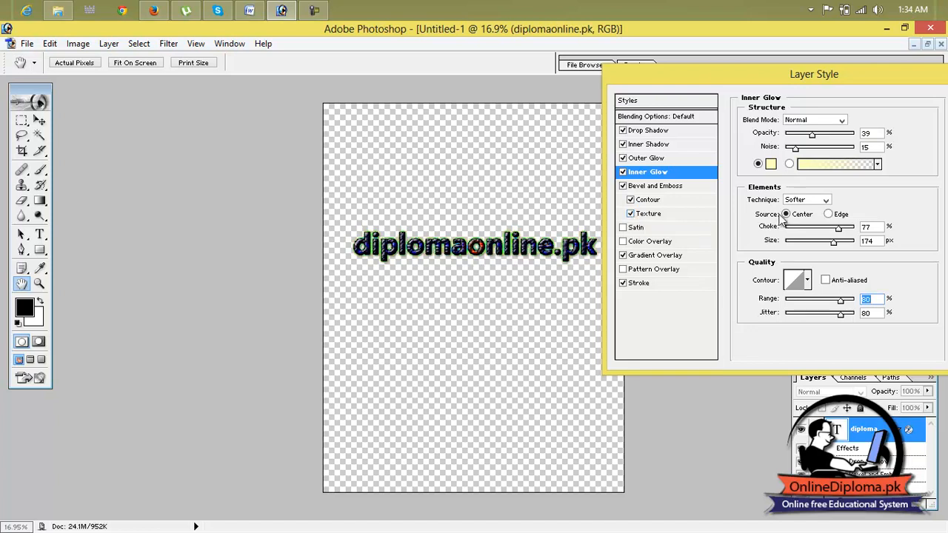
# Set the Inner Glow to yellow F4F405 with 76% choke and 218 px size, and enable Satin and Color Overlay
pyautogui.click(769, 164)
pyautogui.click(484, 186)
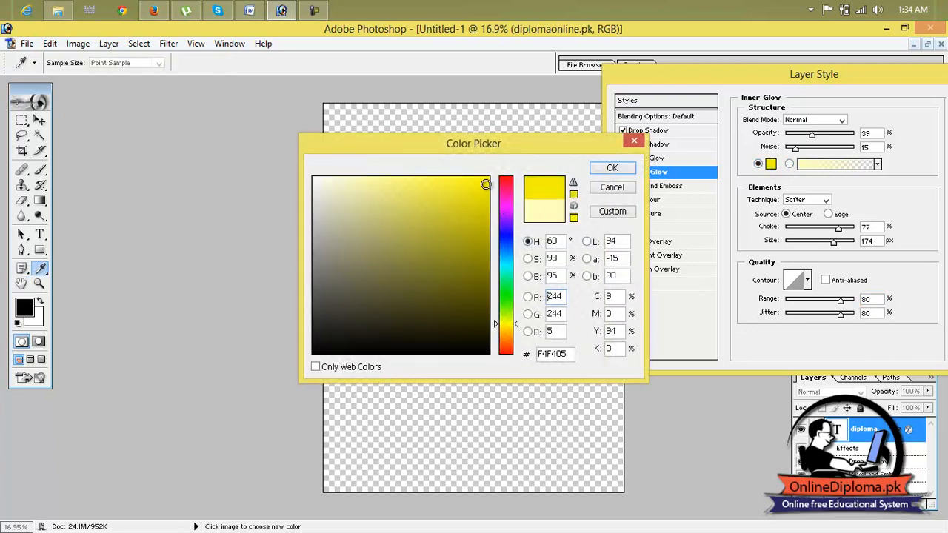
pyautogui.click(612, 167)
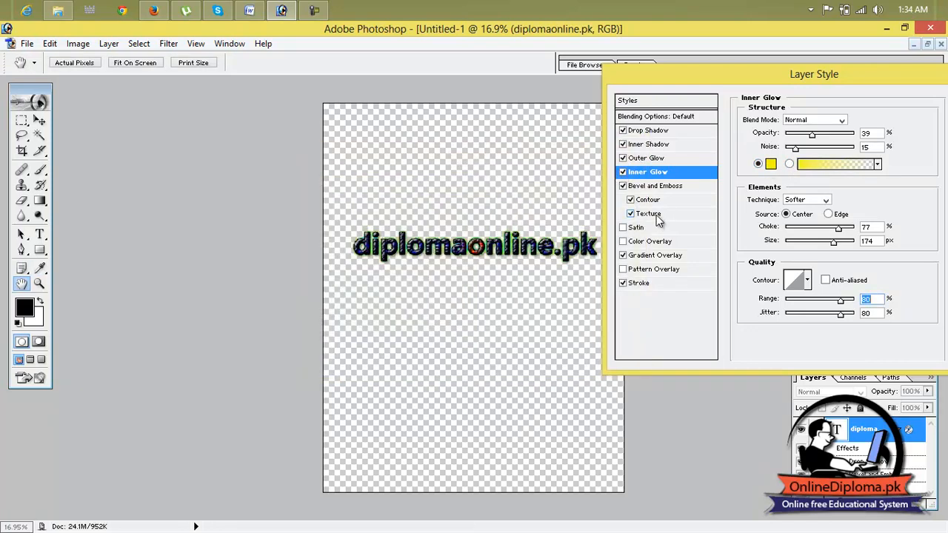
pyautogui.moveTo(838, 228)
pyautogui.mouseDown()
pyautogui.moveTo(797, 228)
pyautogui.moveTo(837, 230)
pyautogui.moveTo(845, 243)
pyautogui.mouseUp()
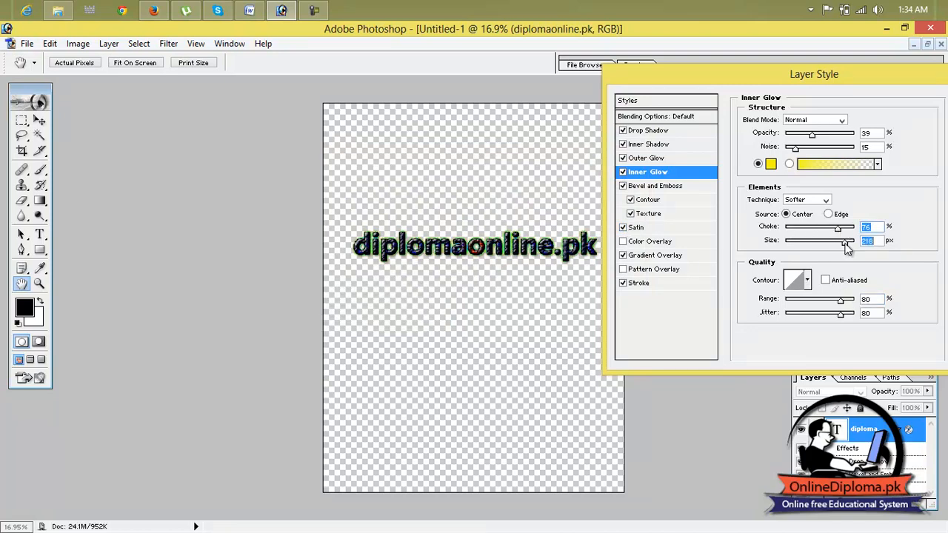
# Set the Drop Shadow to 100% opacity, 50 px distance, 100% spread, 18 px size and 16% noise
pyautogui.click(640, 133)
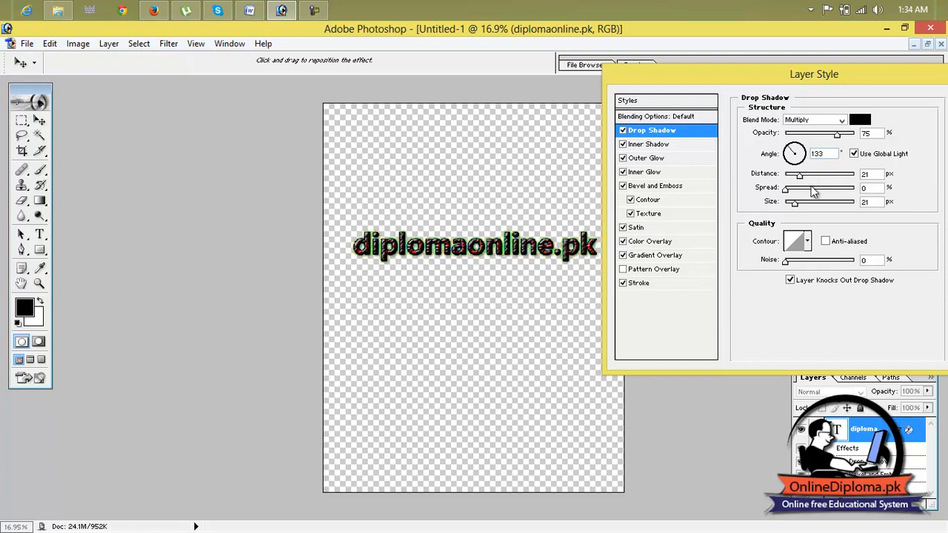
pyautogui.moveTo(836, 137); pyautogui.dragTo(857, 139)
pyautogui.moveTo(798, 178); pyautogui.dragTo(857, 216)
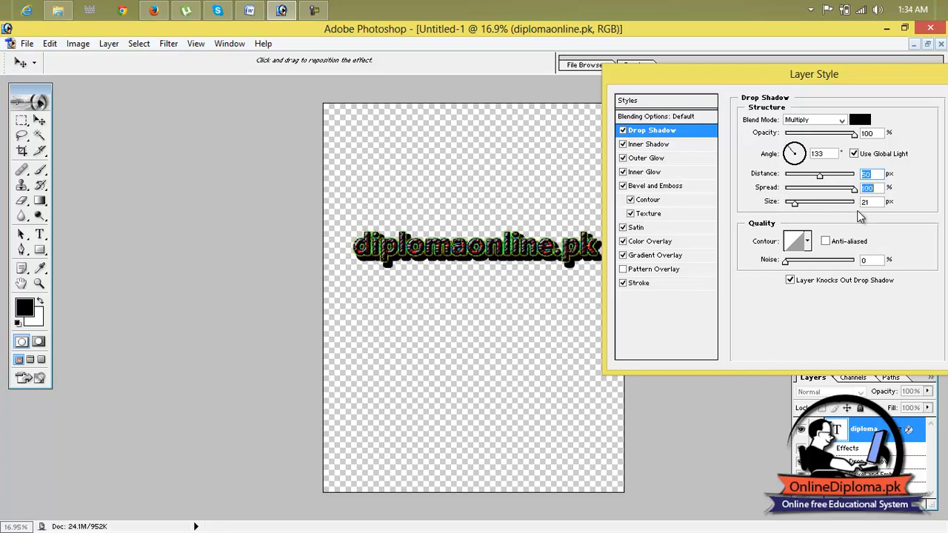
pyautogui.moveTo(795, 204)
pyautogui.mouseDown()
pyautogui.moveTo(813, 211)
pyautogui.moveTo(795, 210)
pyautogui.mouseUp()
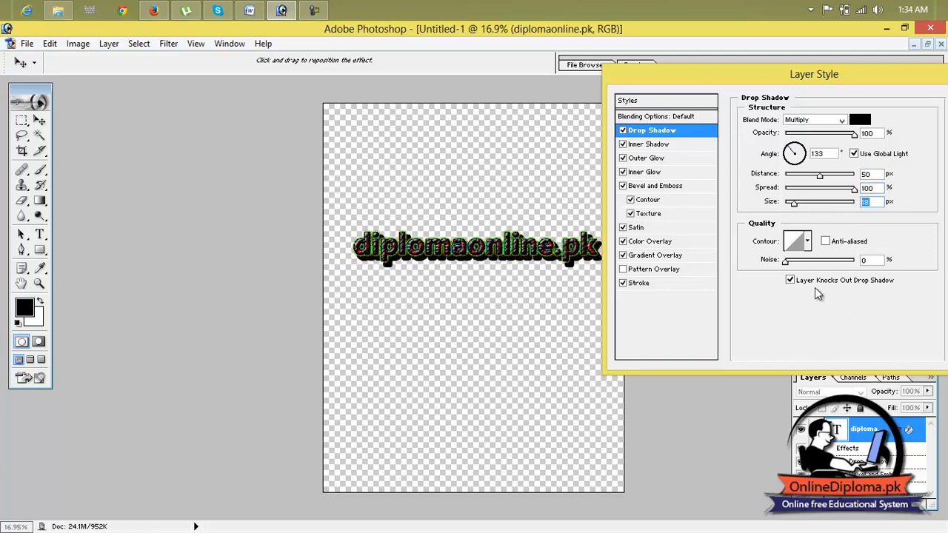
pyautogui.moveTo(790, 269)
pyautogui.mouseDown()
pyautogui.moveTo(859, 268)
pyautogui.moveTo(798, 268)
pyautogui.mouseUp()
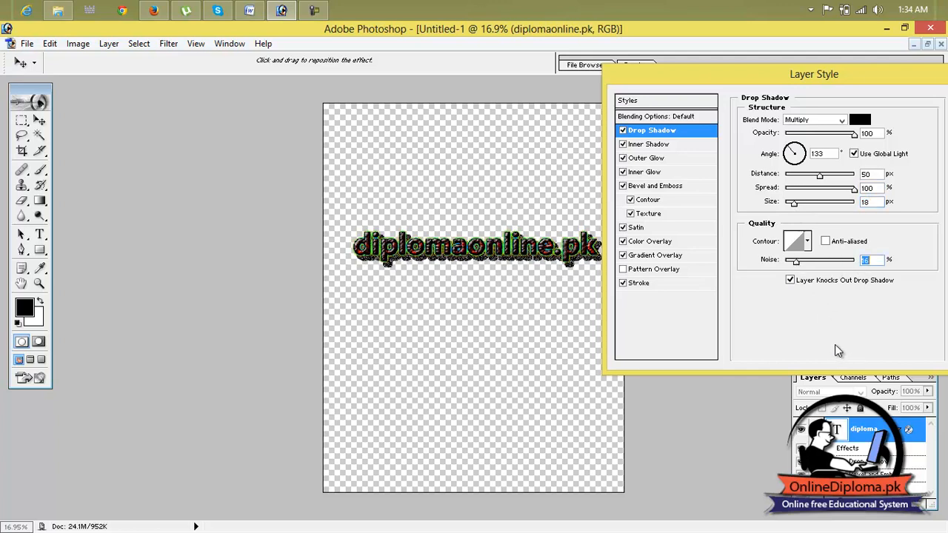
# Set the Inner Shadow's distance to 85 px and increase its size
pyautogui.click(675, 145)
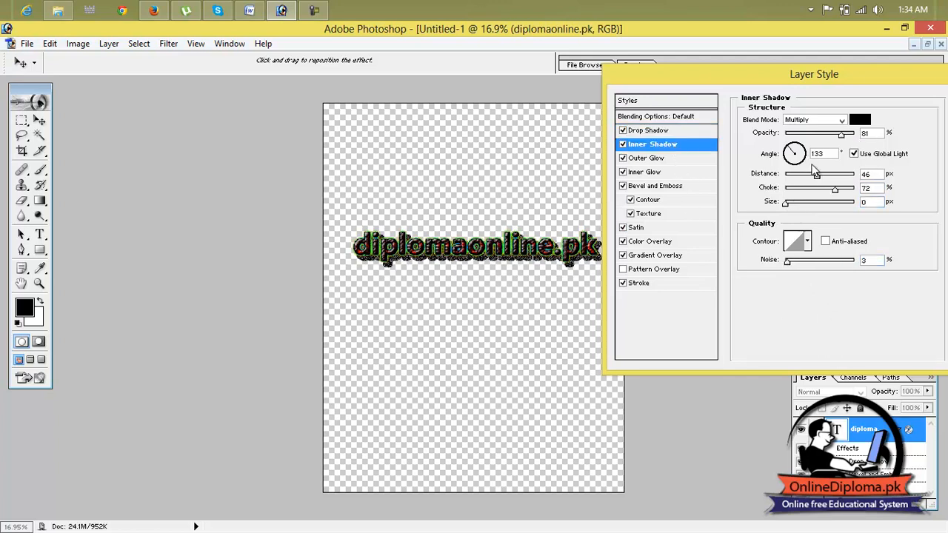
pyautogui.moveTo(819, 177); pyautogui.dragTo(833, 178)
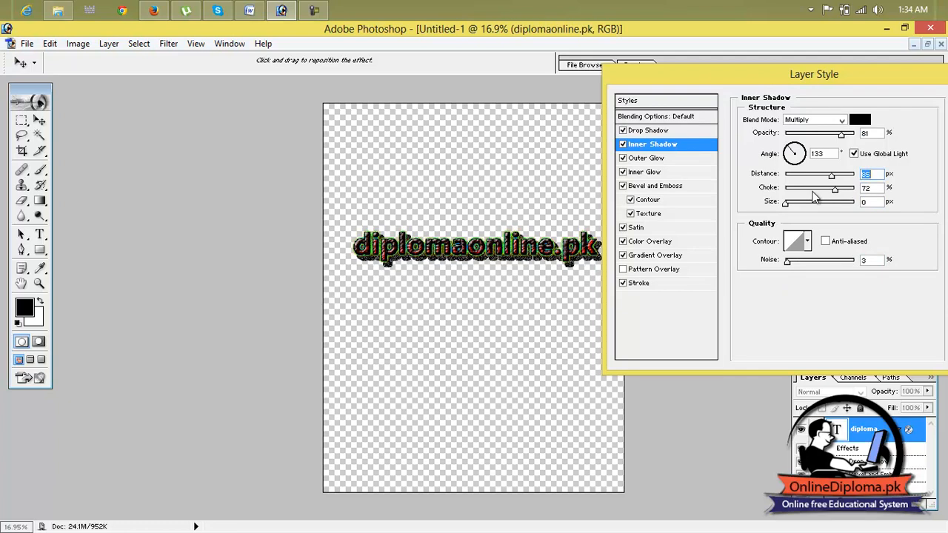
pyautogui.moveTo(787, 206); pyautogui.dragTo(813, 206)
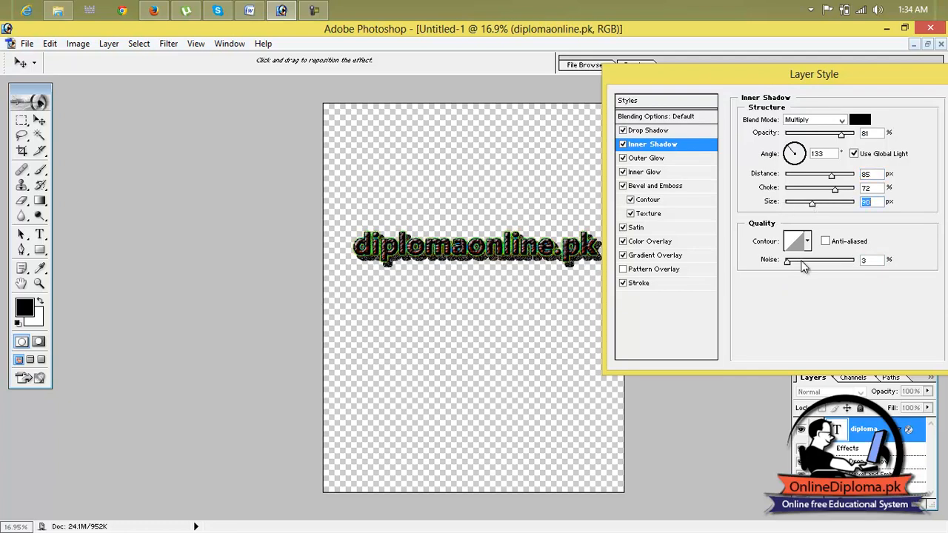
# Enable Pattern Overlay at 57% scale with the black-and-white marbled pattern at the end of the first preset row
pyautogui.click(643, 272)
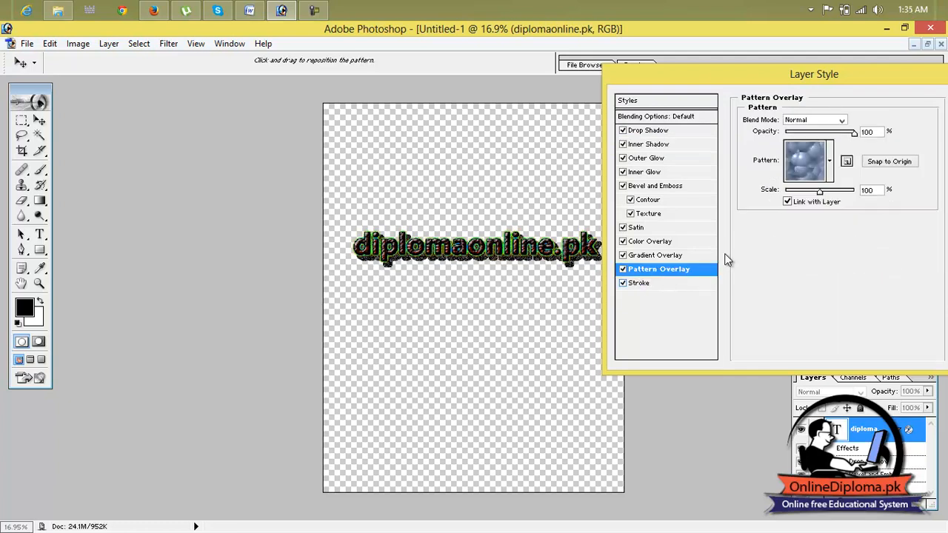
pyautogui.moveTo(820, 194)
pyautogui.mouseDown()
pyautogui.moveTo(791, 194)
pyautogui.moveTo(806, 194)
pyautogui.mouseUp()
pyautogui.click(830, 161)
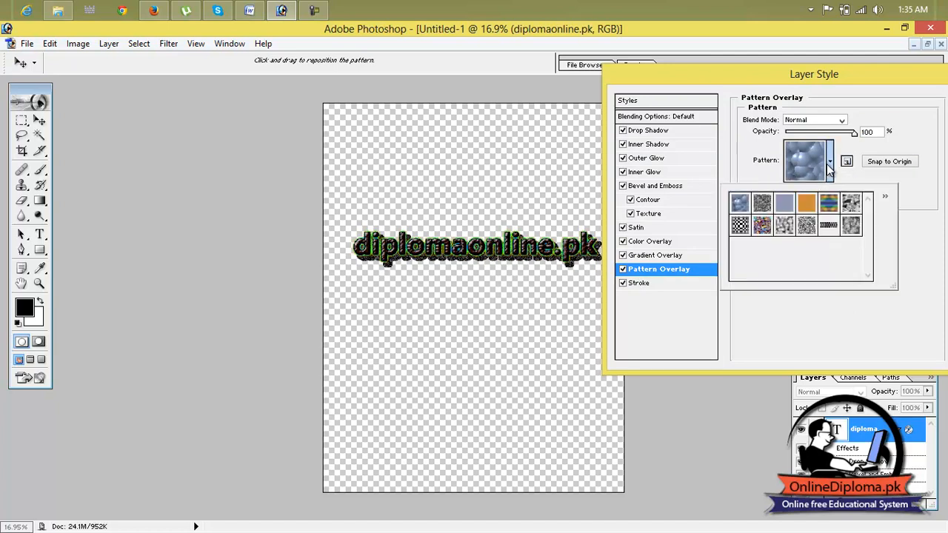
pyautogui.click(851, 204)
pyautogui.click(816, 314)
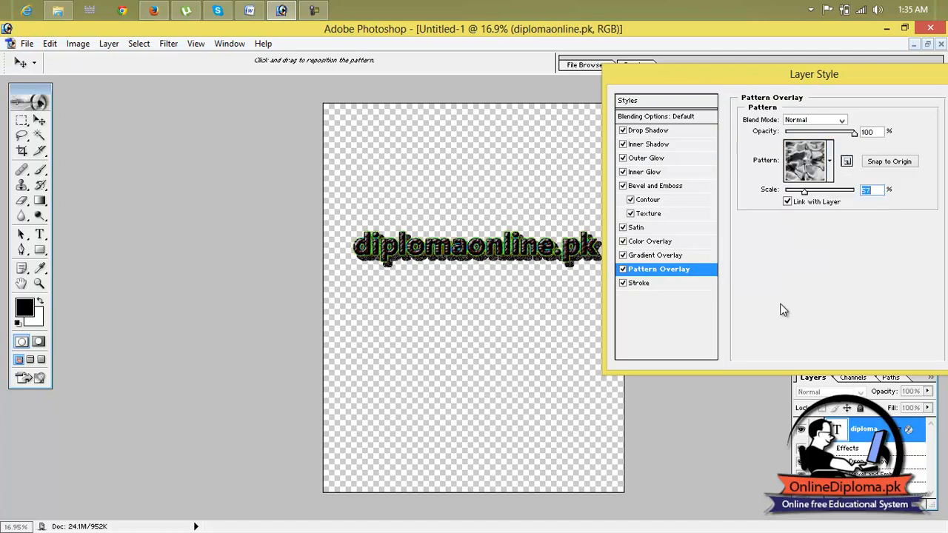
# Try an 81 px Stroke on the text, recolor it red FD0202, and set its size to 16 px
pyautogui.click(642, 284)
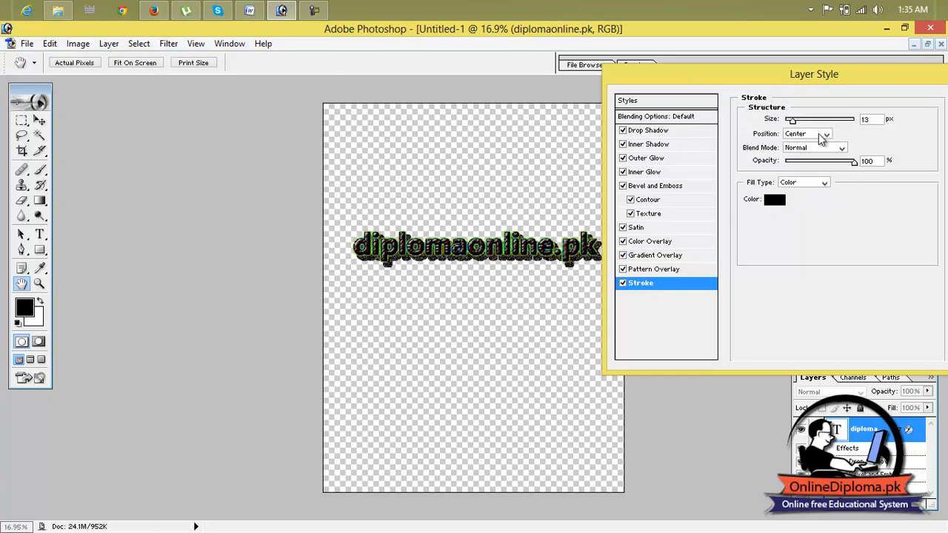
pyautogui.moveTo(795, 125)
pyautogui.mouseDown()
pyautogui.moveTo(836, 130)
pyautogui.moveTo(811, 128)
pyautogui.mouseUp()
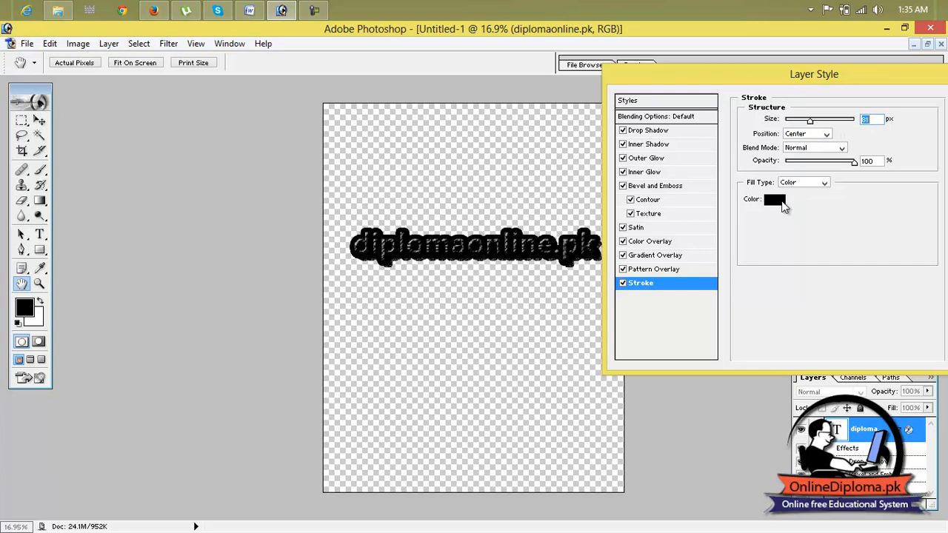
pyautogui.click(775, 199)
pyautogui.click(480, 185)
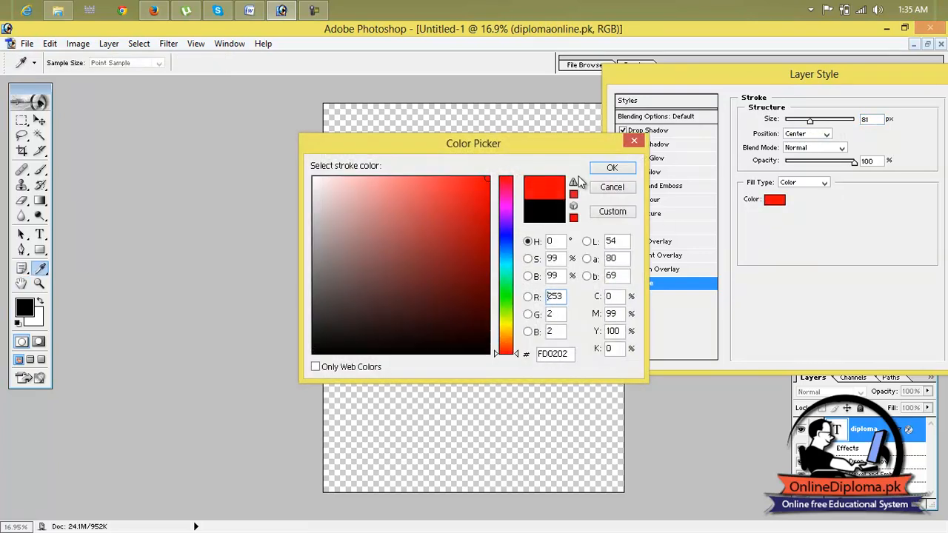
pyautogui.click(610, 168)
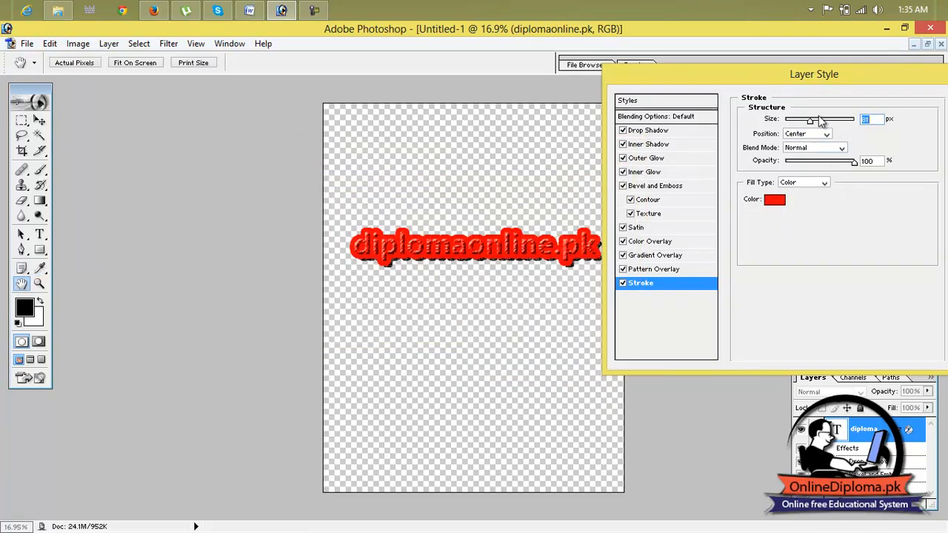
pyautogui.moveTo(811, 123)
pyautogui.mouseDown()
pyautogui.moveTo(789, 127)
pyautogui.moveTo(797, 127)
pyautogui.mouseUp()
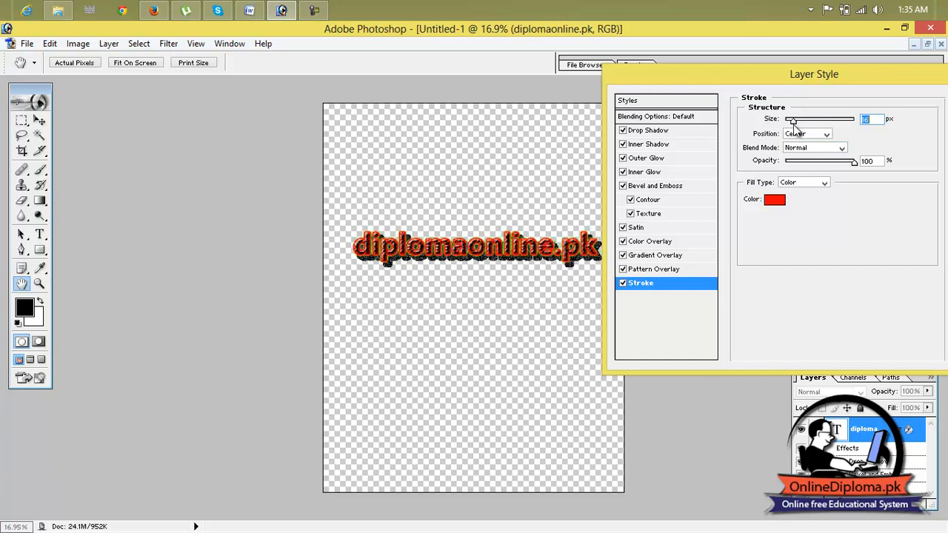
# Try a gradient fill on the text's Stroke using the Transparent Rainbow preset
pyautogui.click(825, 183)
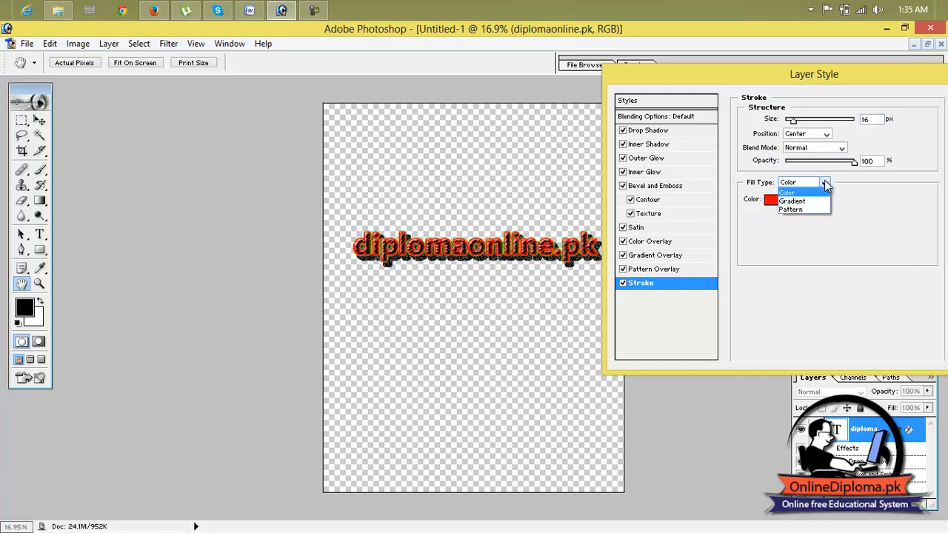
pyautogui.click(815, 200)
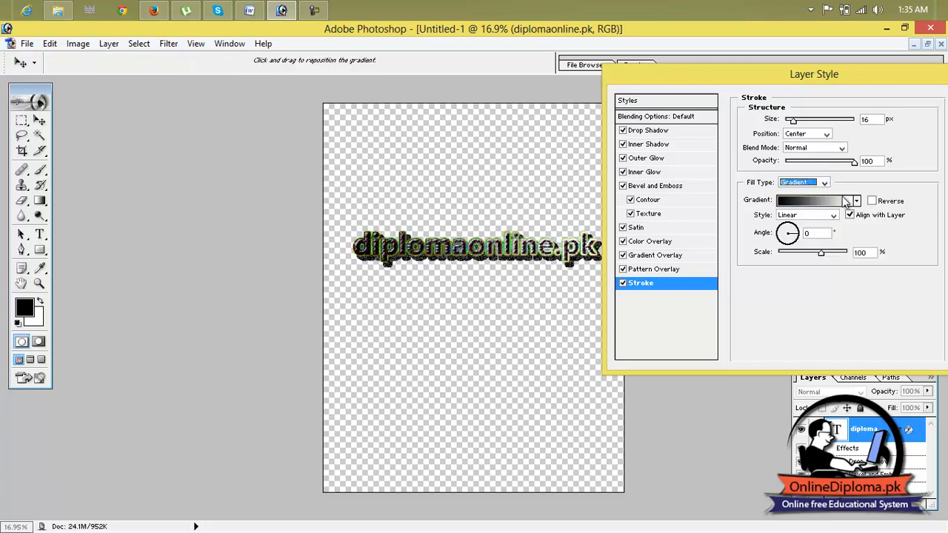
pyautogui.click(842, 200)
pyautogui.click(771, 160)
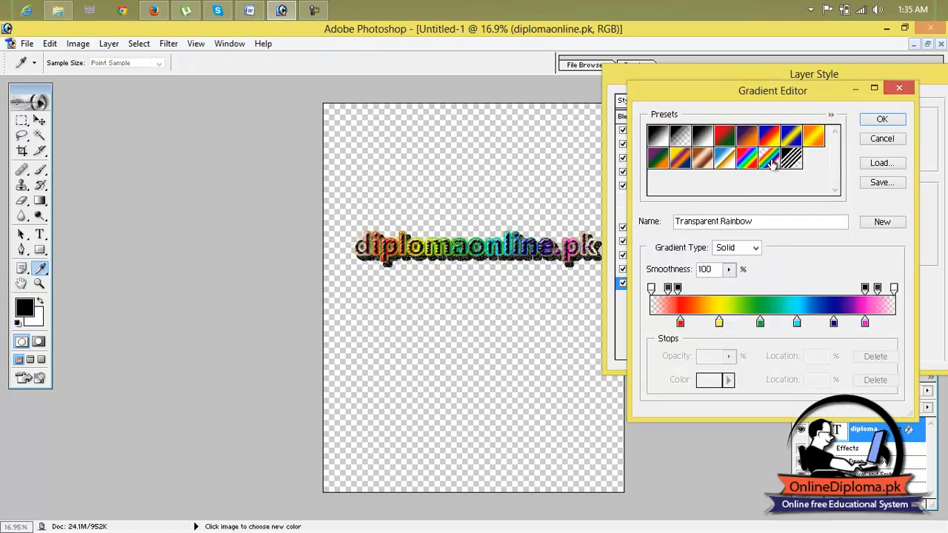
pyautogui.click(881, 120)
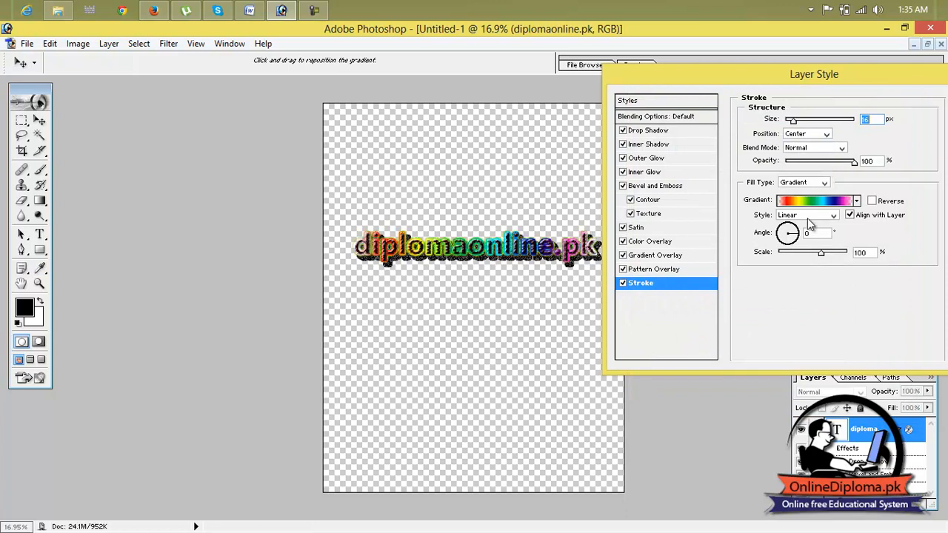
pyautogui.click(830, 215)
pyautogui.click(830, 216)
# Try a pattern fill on the Stroke with the multicolored pattern in the second preset row, and reduce the size to 10 px
pyautogui.click(822, 184)
pyautogui.click(813, 211)
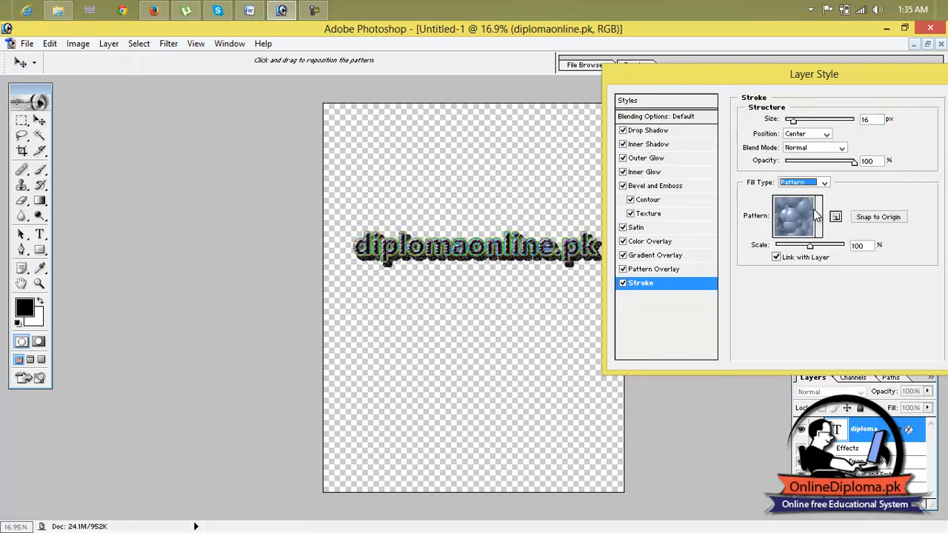
pyautogui.click(815, 215)
pyautogui.click(753, 281)
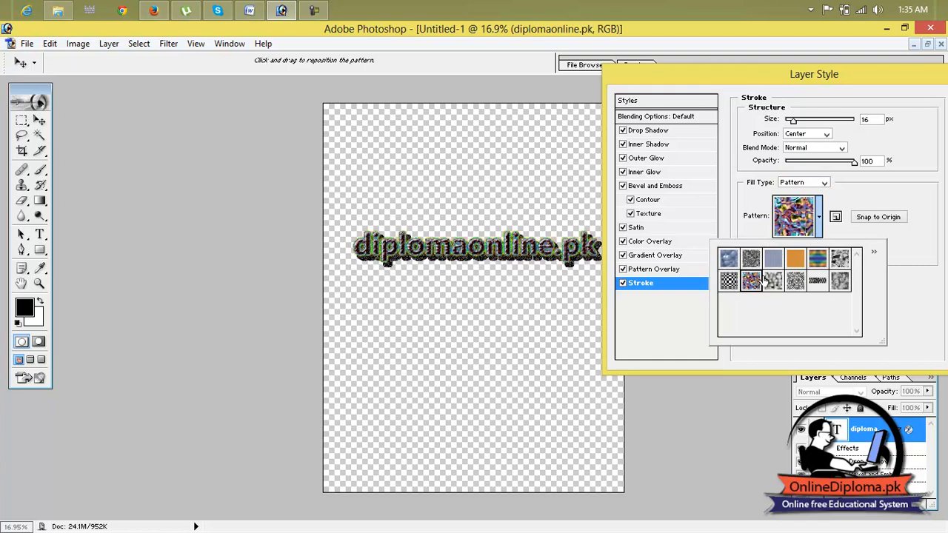
pyautogui.click(808, 351)
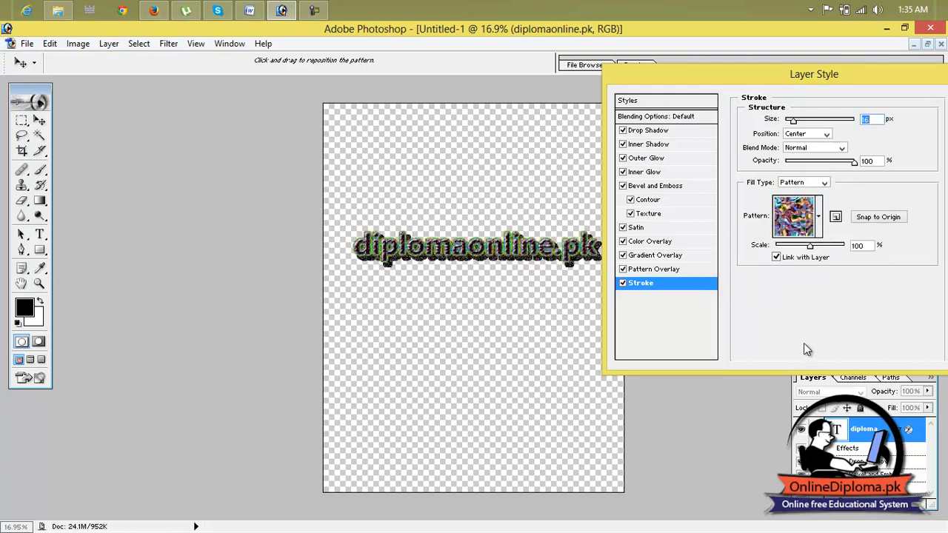
pyautogui.moveTo(794, 122)
pyautogui.mouseDown()
pyautogui.moveTo(819, 127)
pyautogui.moveTo(794, 130)
pyautogui.mouseUp()
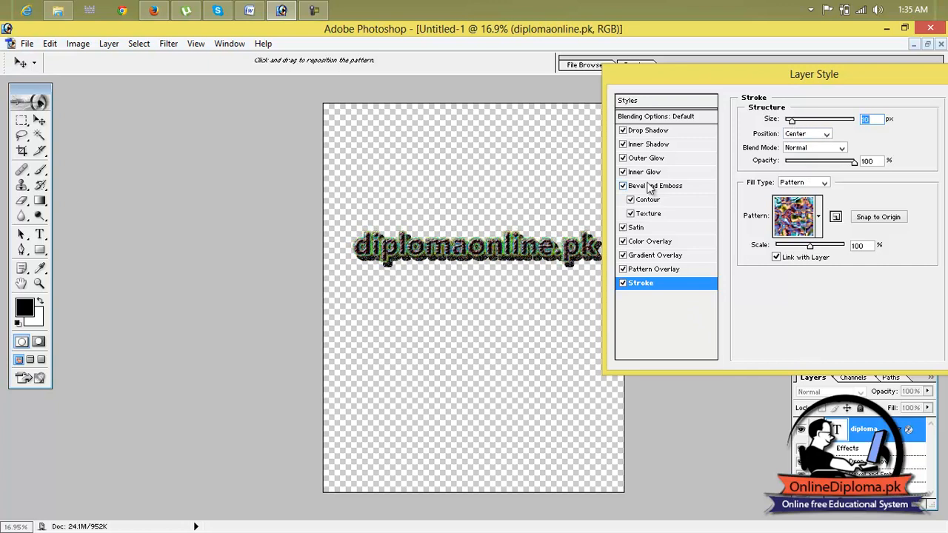
# Revisit the Drop Shadow and Inner Shadow settings, and close the layer style settings without applying the changes
pyautogui.click(639, 132)
pyautogui.click(639, 145)
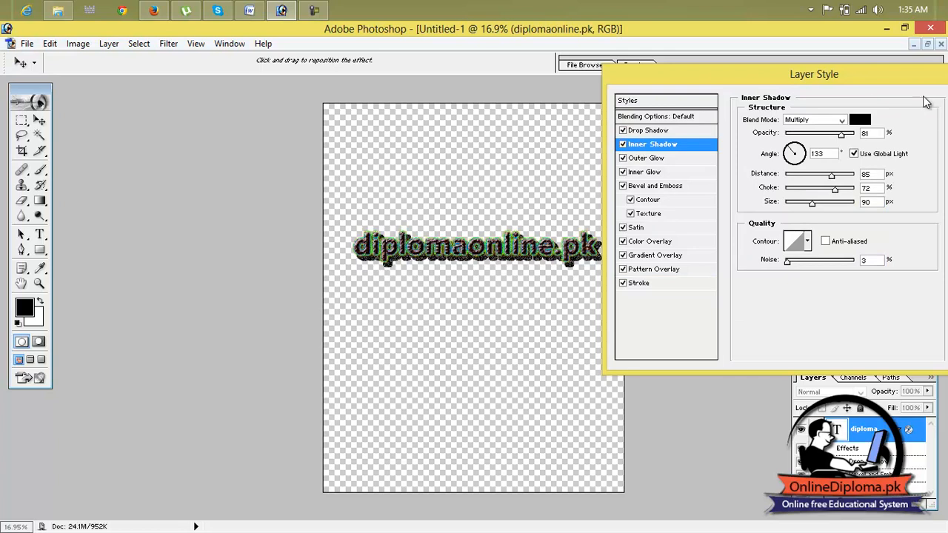
pyautogui.moveTo(893, 80); pyautogui.dragTo(780, 97)
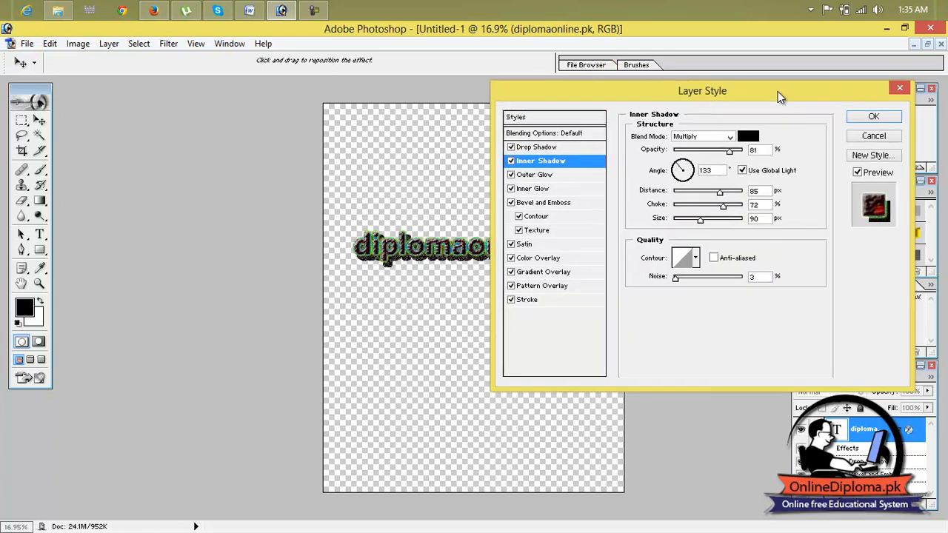
pyautogui.click(899, 89)
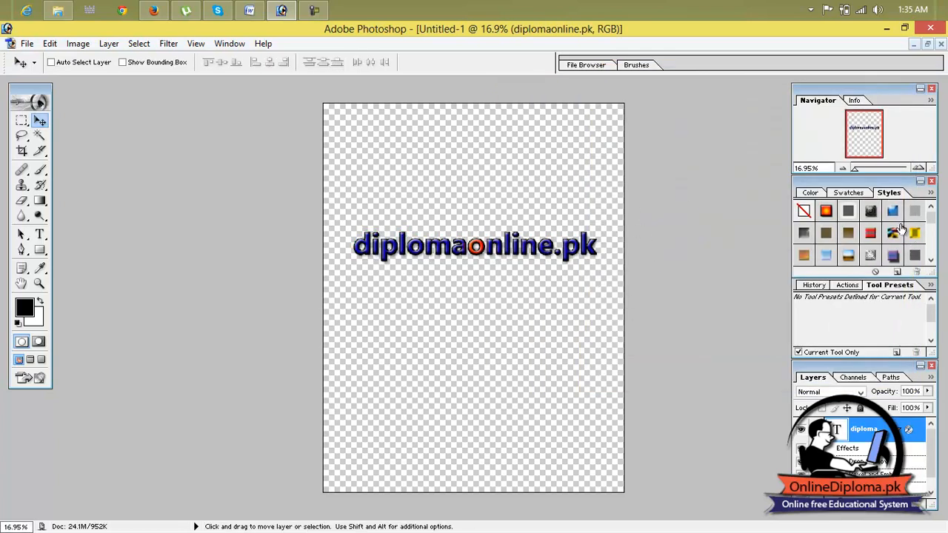
# Try several preset styles on the text layer and finish with the dark brown-and-gold one
pyautogui.click(869, 234)
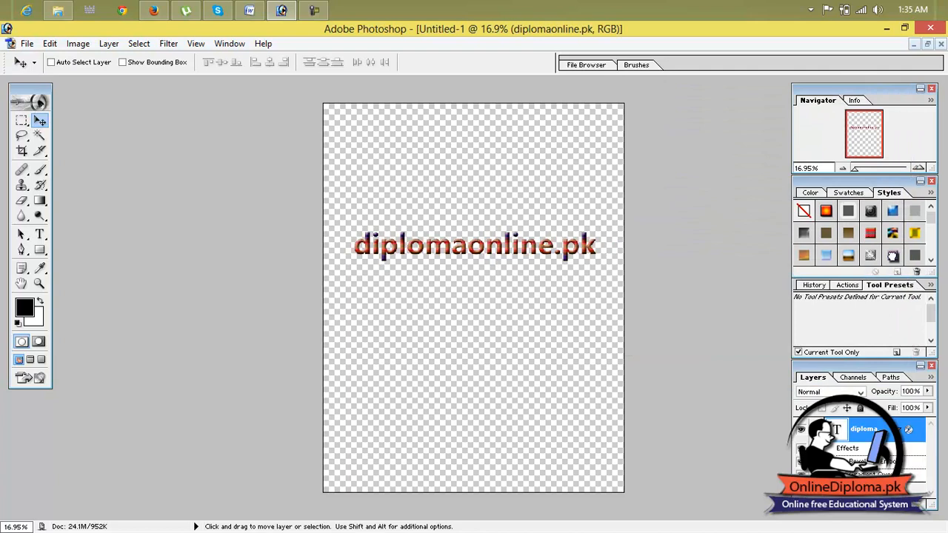
pyautogui.click(892, 256)
pyautogui.scroll(-2, 918, 244)
pyautogui.click(892, 241)
pyautogui.click(872, 246)
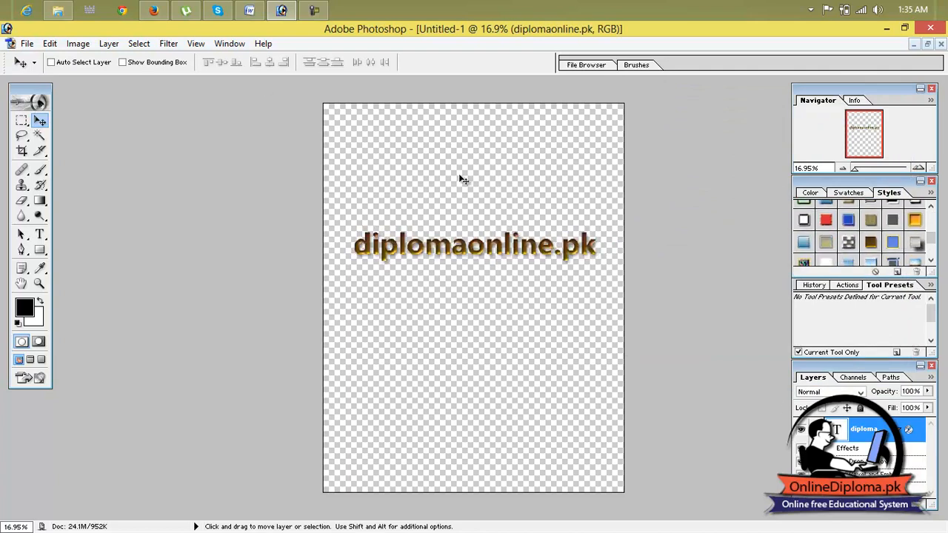
# Start the Stylize Emboss filter on the diplomaonline.pk text layer and agree to rasterize the type
pyautogui.click(168, 44)
pyautogui.moveTo(210, 151)
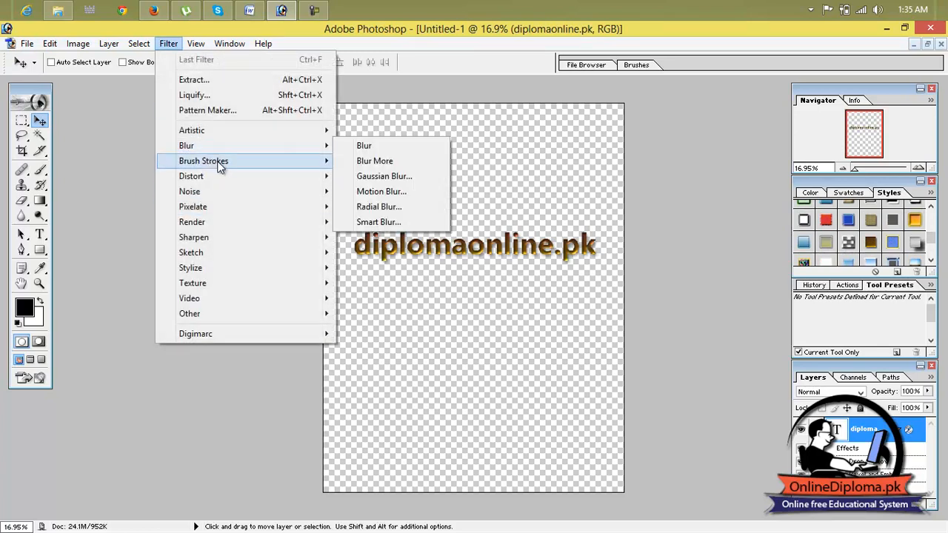
pyautogui.moveTo(229, 229)
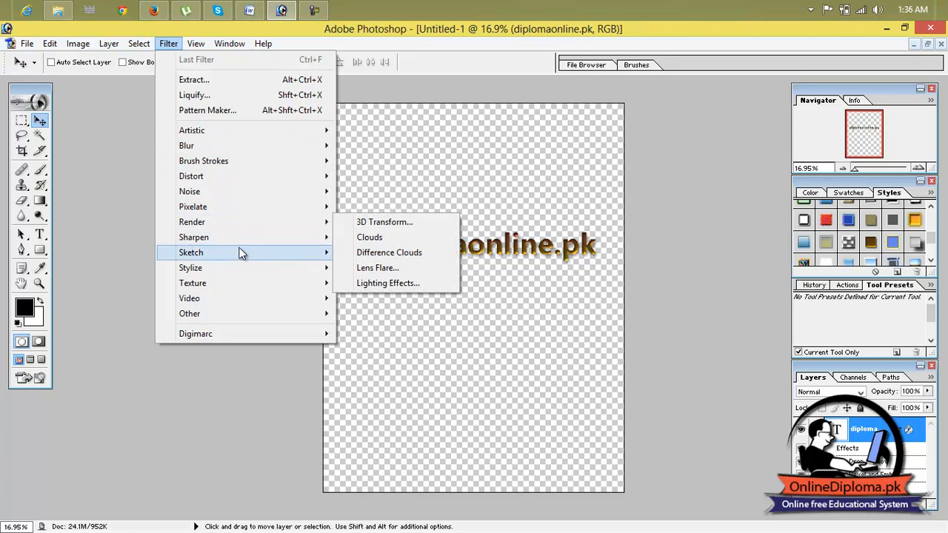
pyautogui.moveTo(240, 256)
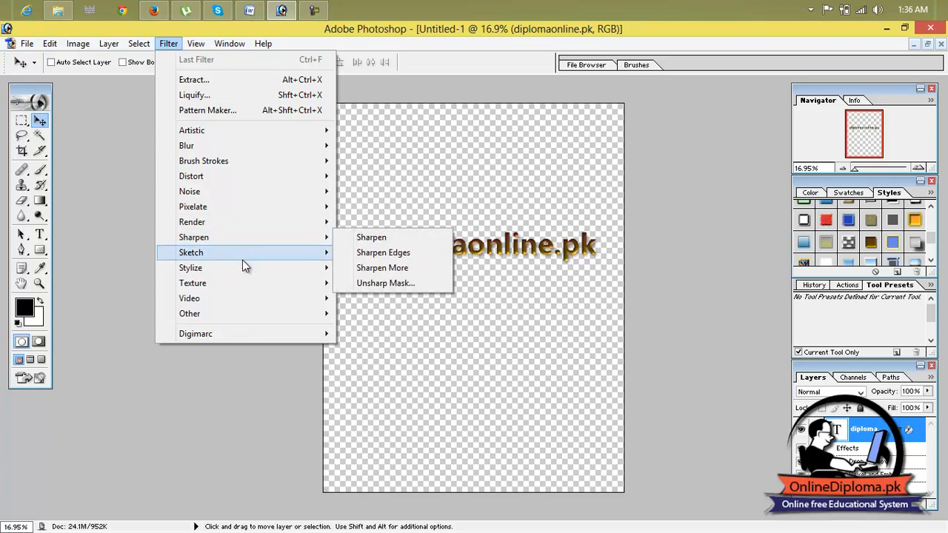
pyautogui.moveTo(247, 276)
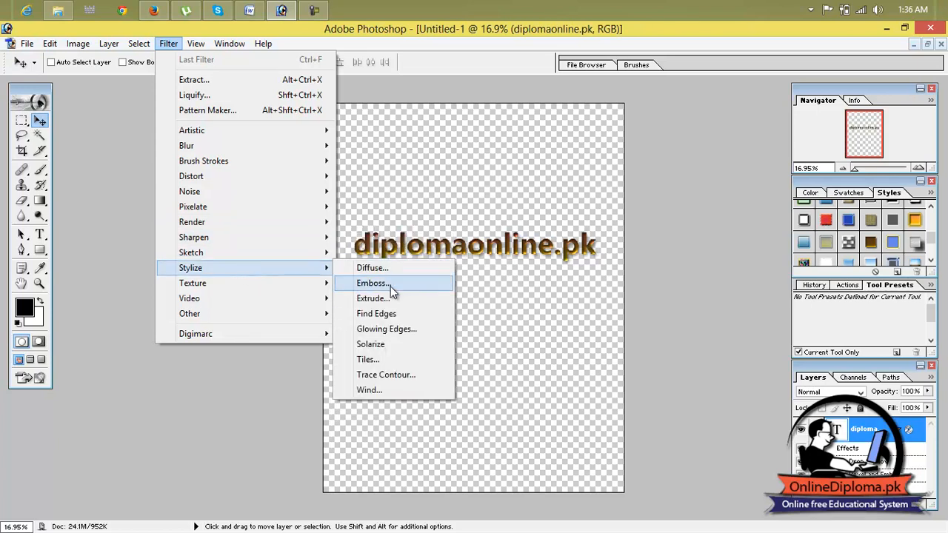
pyautogui.click(391, 284)
pyautogui.click(447, 229)
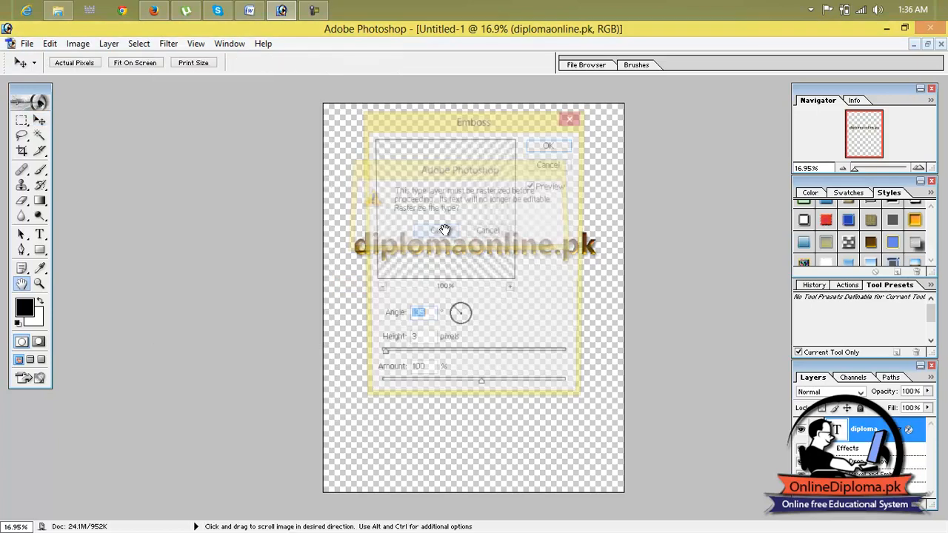
# Emboss the rasterized text with a height of 47 pixels and an amount of 174%
pyautogui.moveTo(462, 120); pyautogui.dragTo(556, 112)
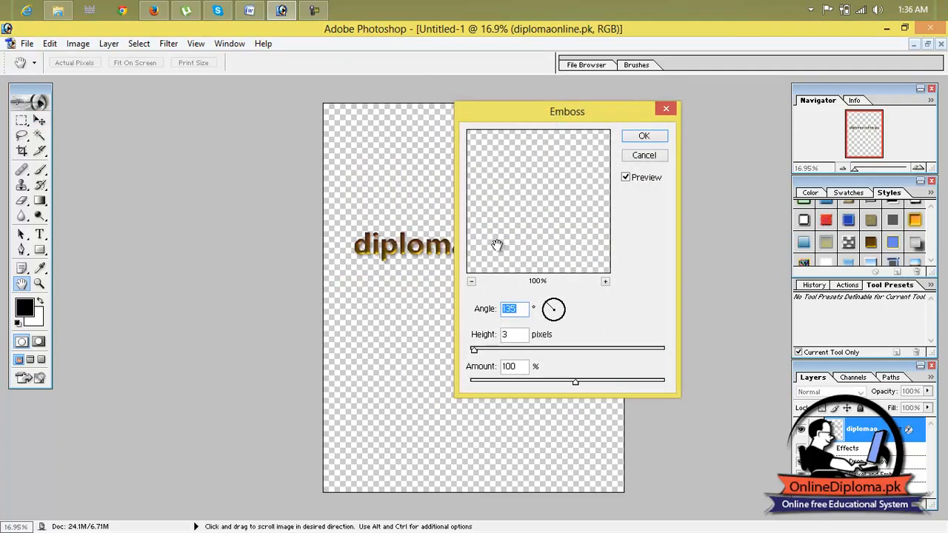
pyautogui.click(472, 282)
pyautogui.click(472, 282)
pyautogui.click(472, 282)
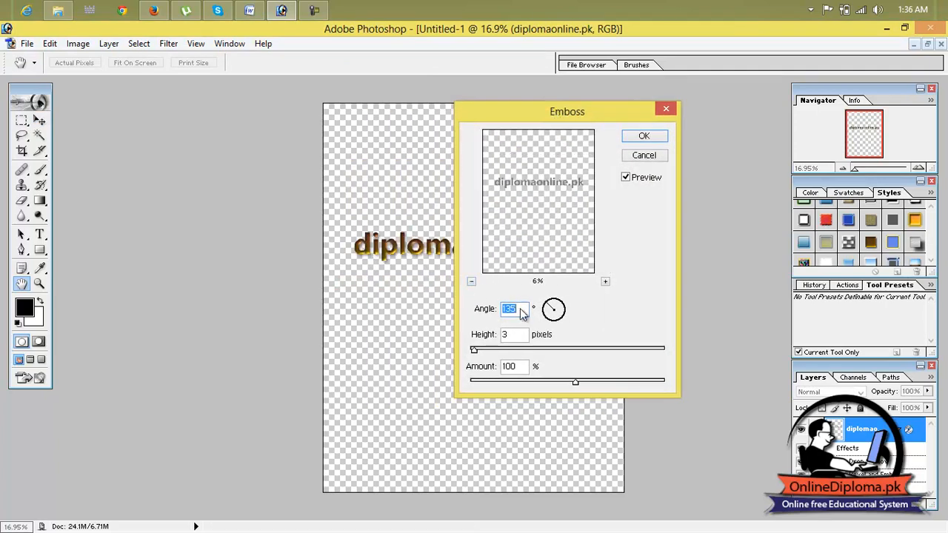
pyautogui.moveTo(478, 353); pyautogui.dragTo(506, 352)
pyautogui.click(615, 387)
pyautogui.moveTo(556, 350); pyautogui.dragTo(559, 353)
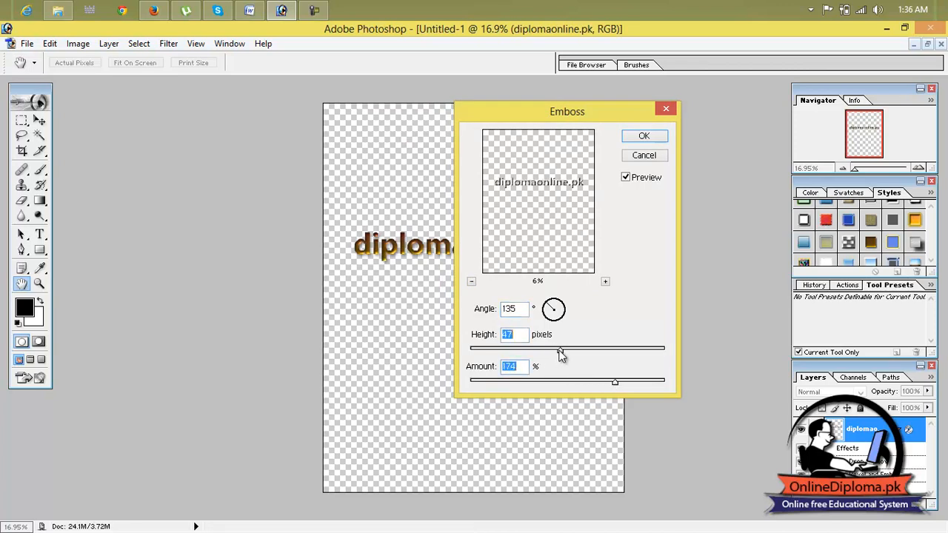
pyautogui.click(645, 137)
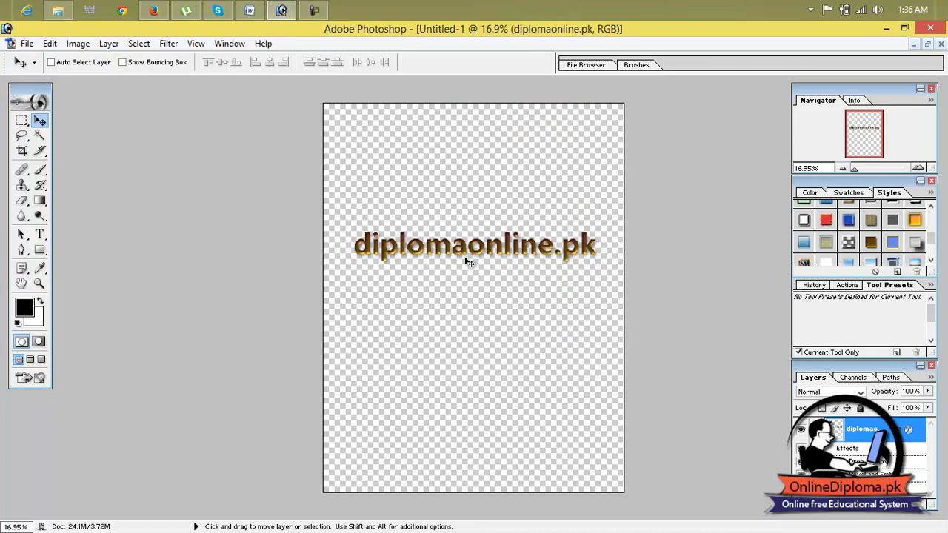
pyautogui.scroll(2, 470, 259)
pyautogui.moveTo(543, 241); pyautogui.dragTo(541, 238)
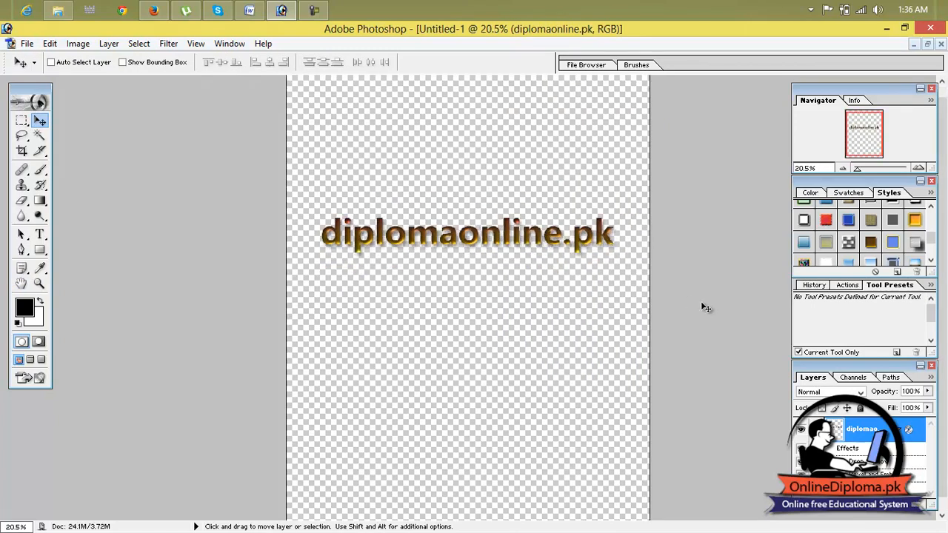